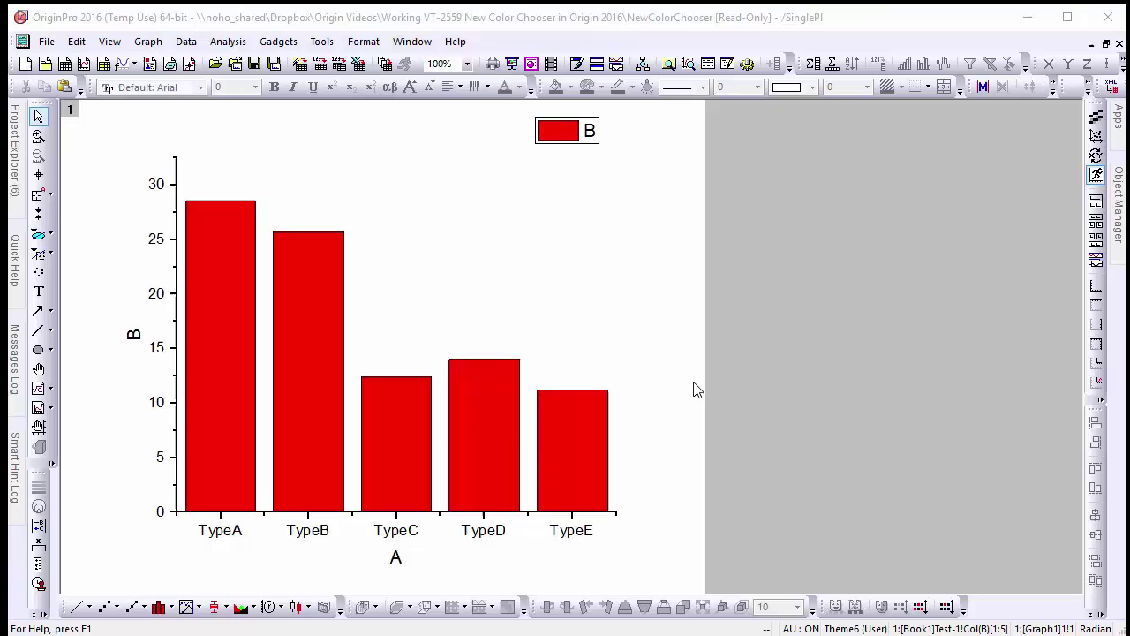
Select the red bars and bring up their Fill Color choices, including the Custom swatch
{"action": "left_click", "coordinate": [600, 417]}
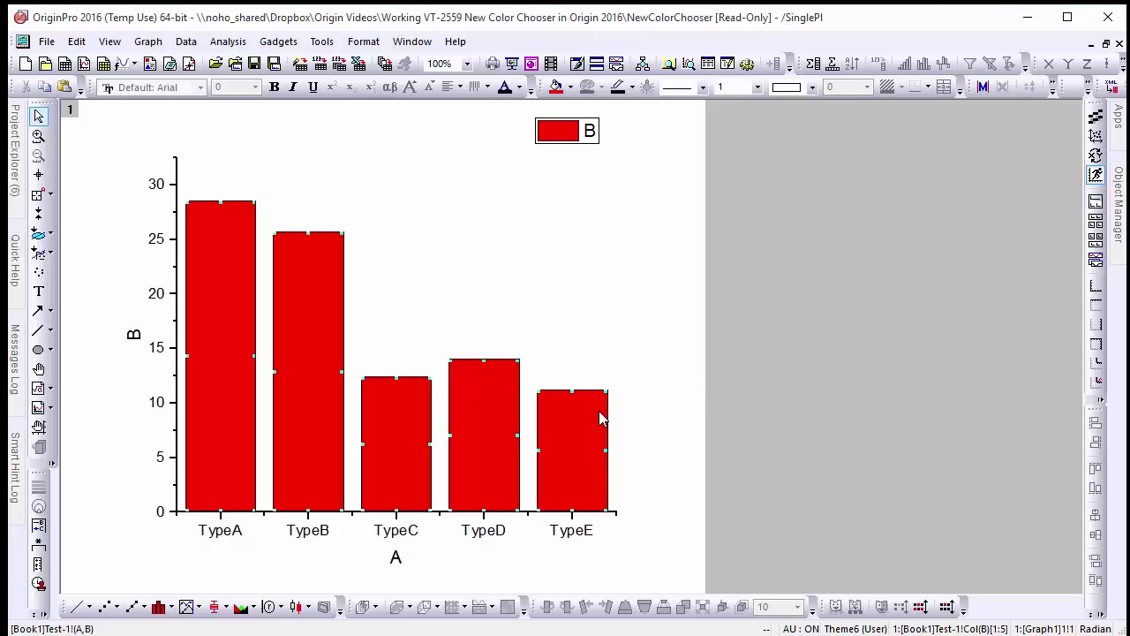
{"action": "left_click", "coordinate": [570, 87]}
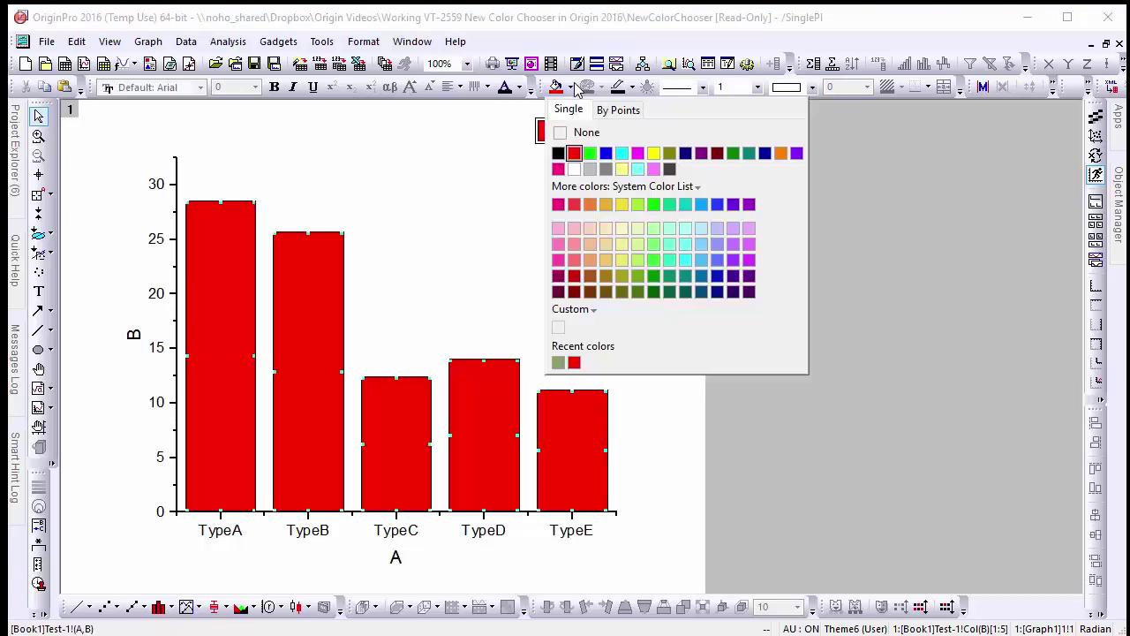
Fill all five bars with a custom bright green (RGB 71, 248, 7) picked from the spectrum
{"action": "left_click", "coordinate": [563, 331]}
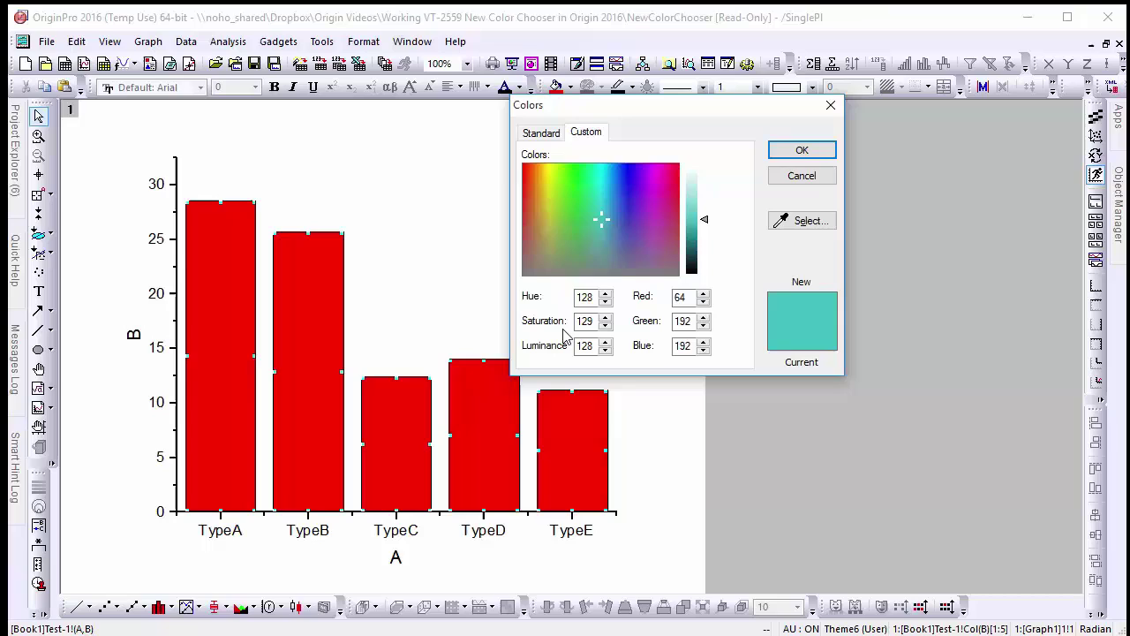
{"action": "left_click", "coordinate": [565, 170]}
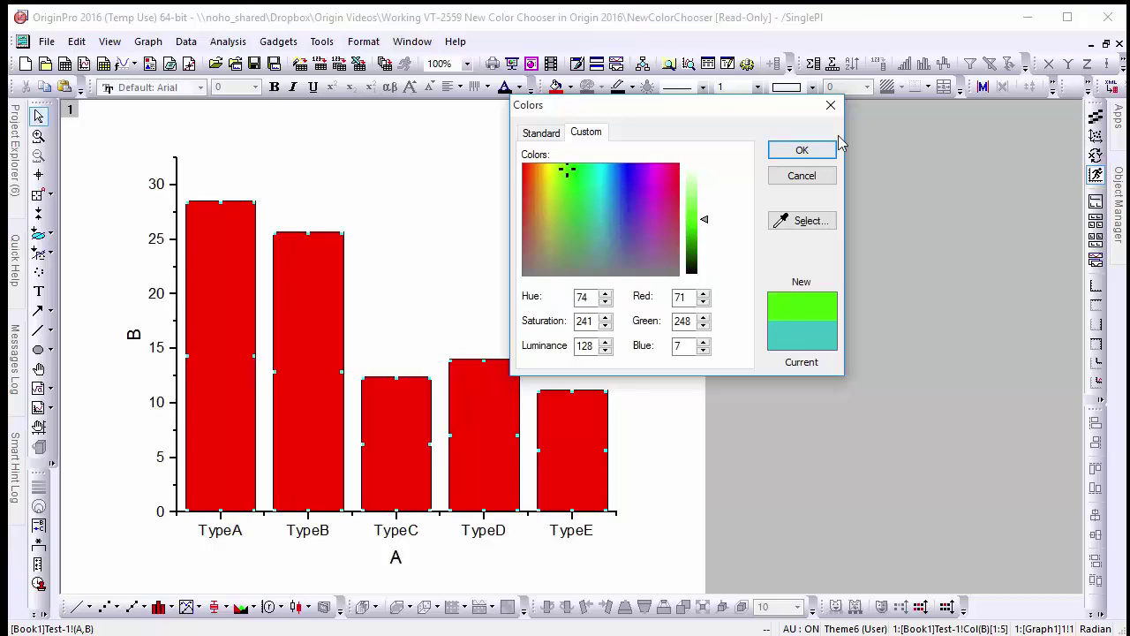
{"action": "left_click", "coordinate": [802, 150]}
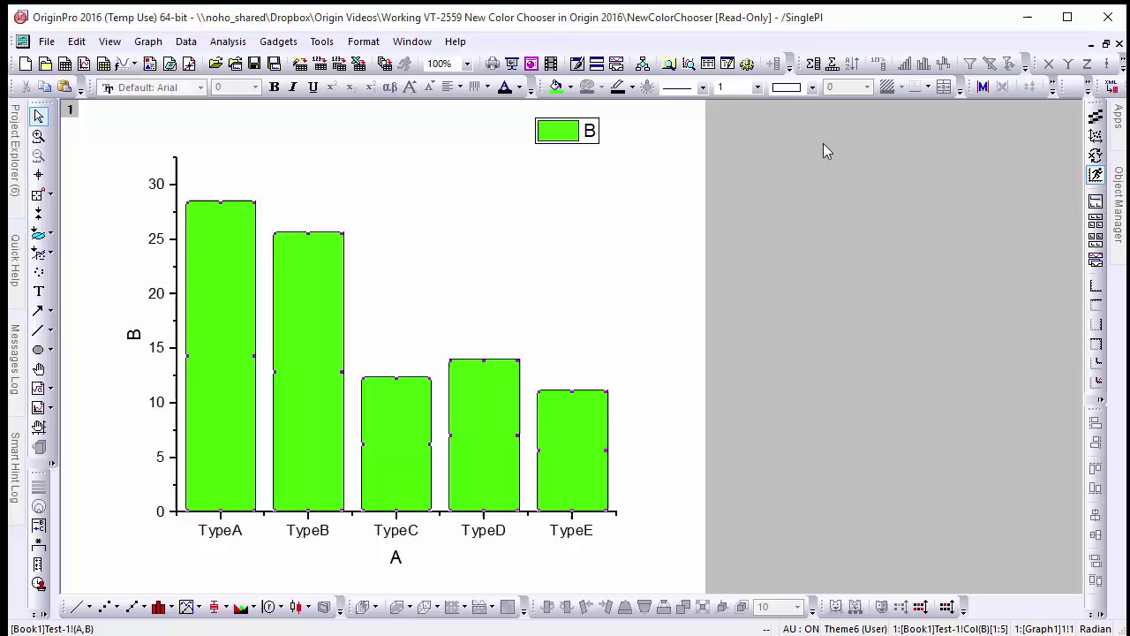
Reopen the bar Fill Color choices and edit the saved custom colour swatch
{"action": "left_click", "coordinate": [570, 88]}
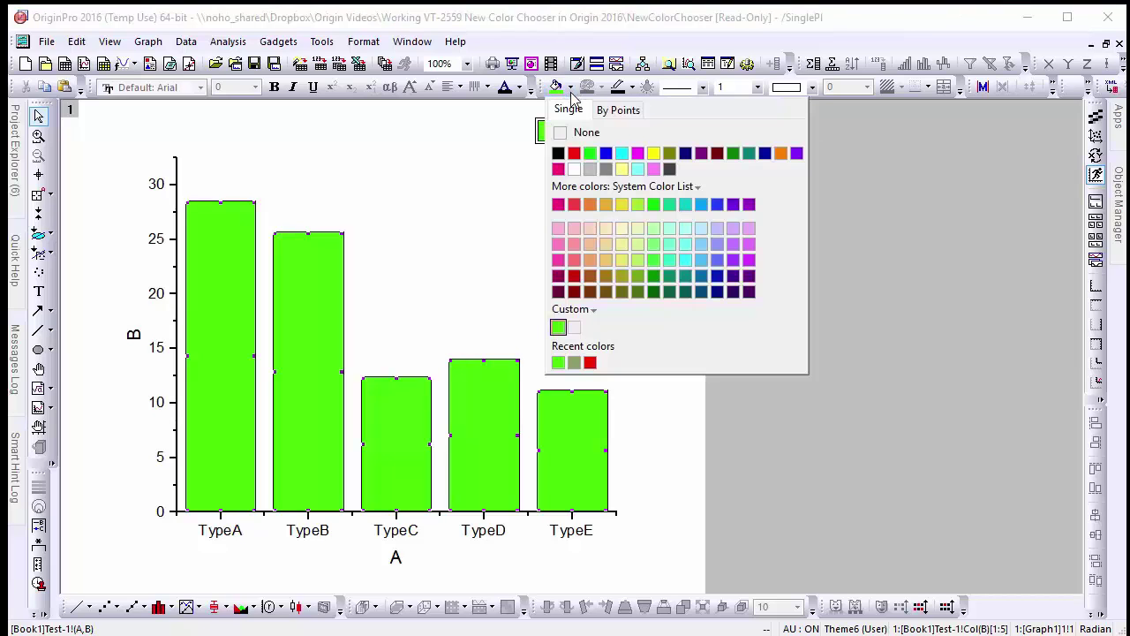
{"action": "left_click", "coordinate": [560, 330]}
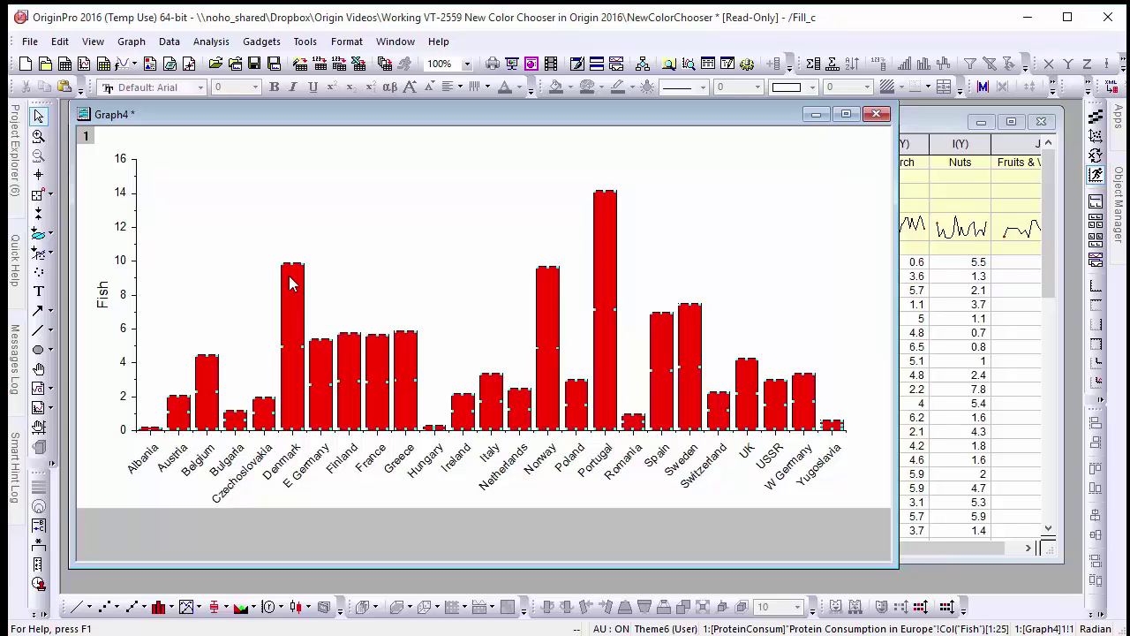
Colour the Fish bars by points, incrementing through the Q05 Season Spring colour list
{"action": "left_click", "coordinate": [291, 283]}
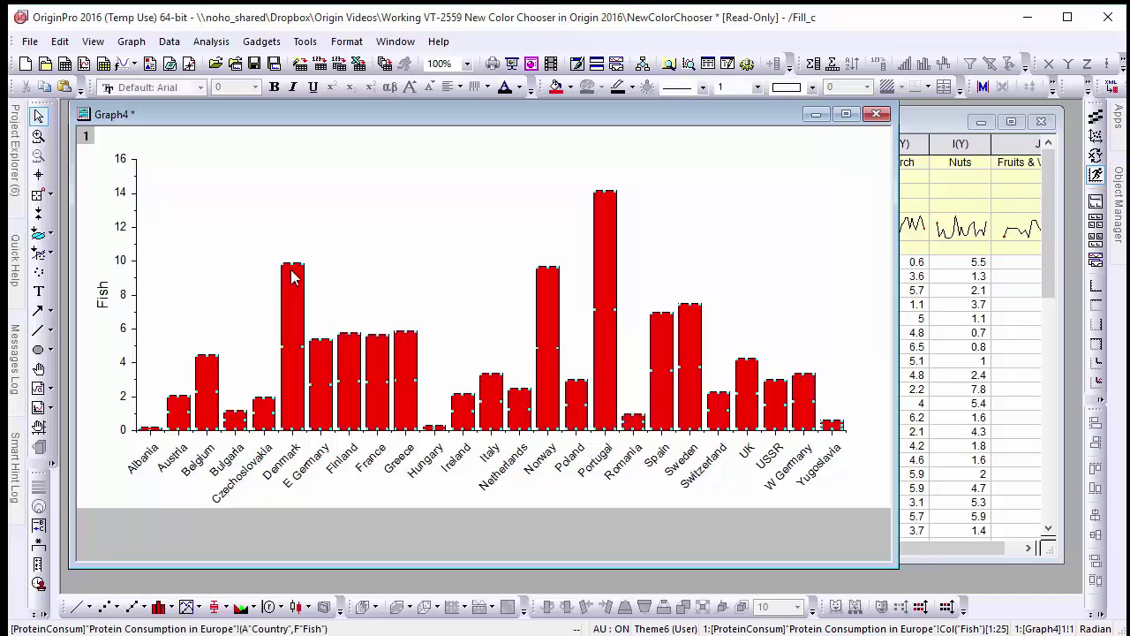
{"action": "left_click", "coordinate": [570, 89]}
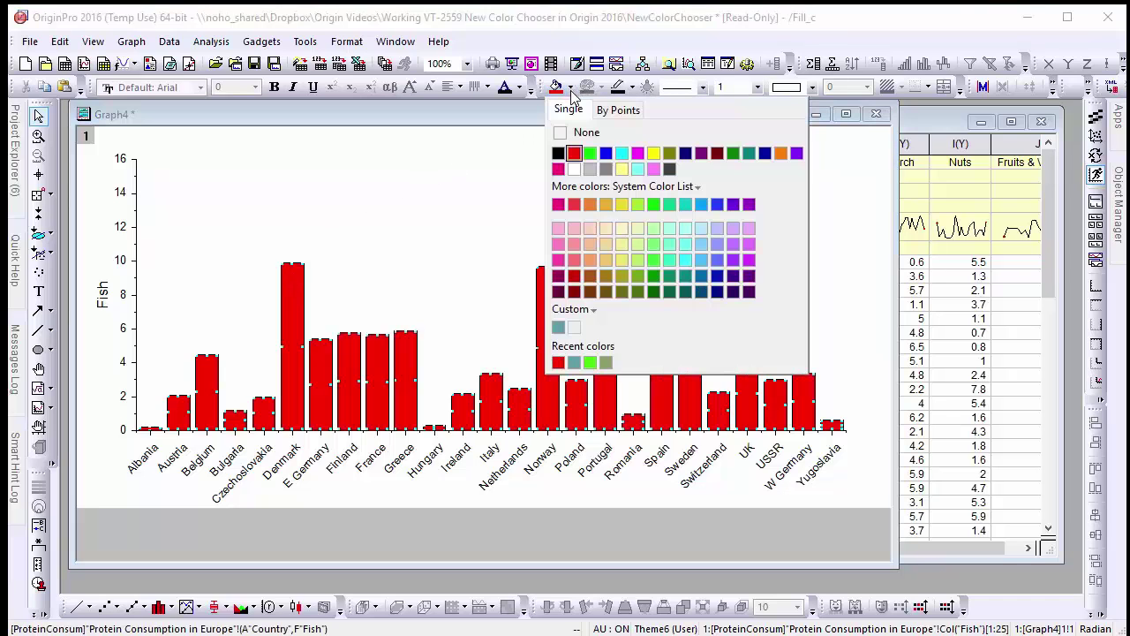
{"action": "left_click", "coordinate": [618, 109]}
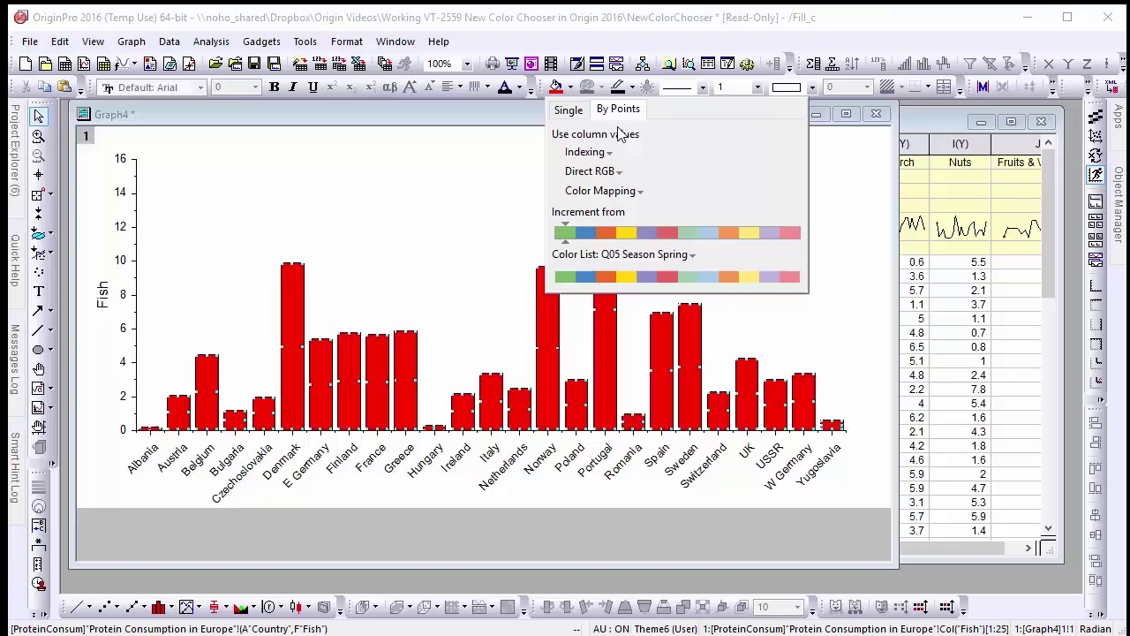
{"action": "left_click", "coordinate": [612, 238]}
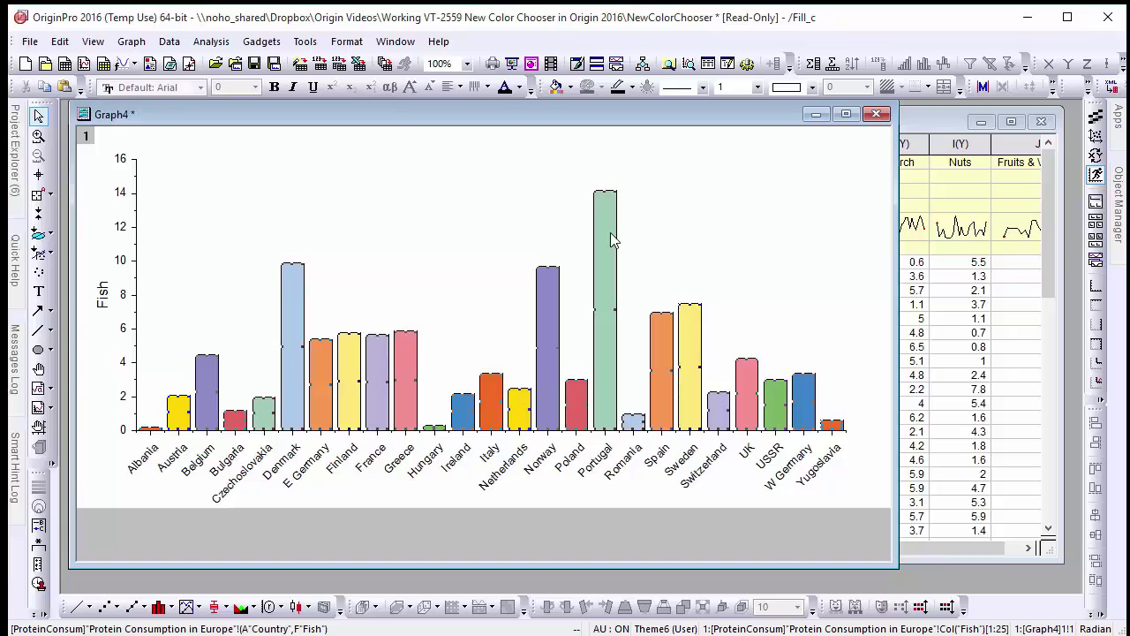
Switch the Fish bars' by-points colour list to D01 Pumpkin Patch
{"action": "left_click", "coordinate": [571, 87]}
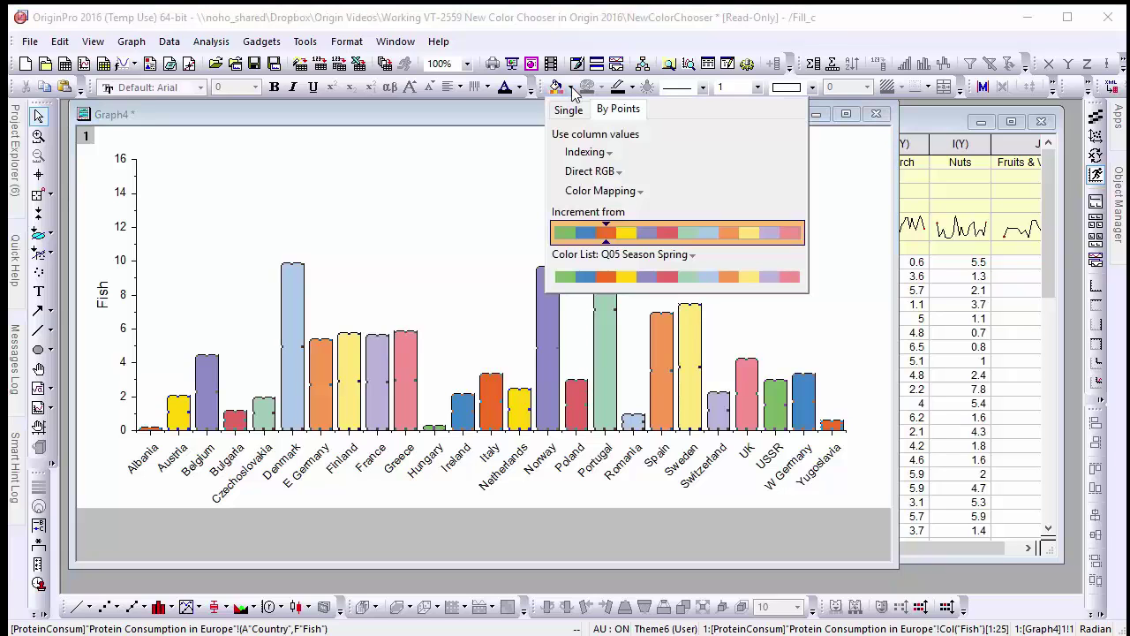
{"action": "left_click", "coordinate": [582, 255]}
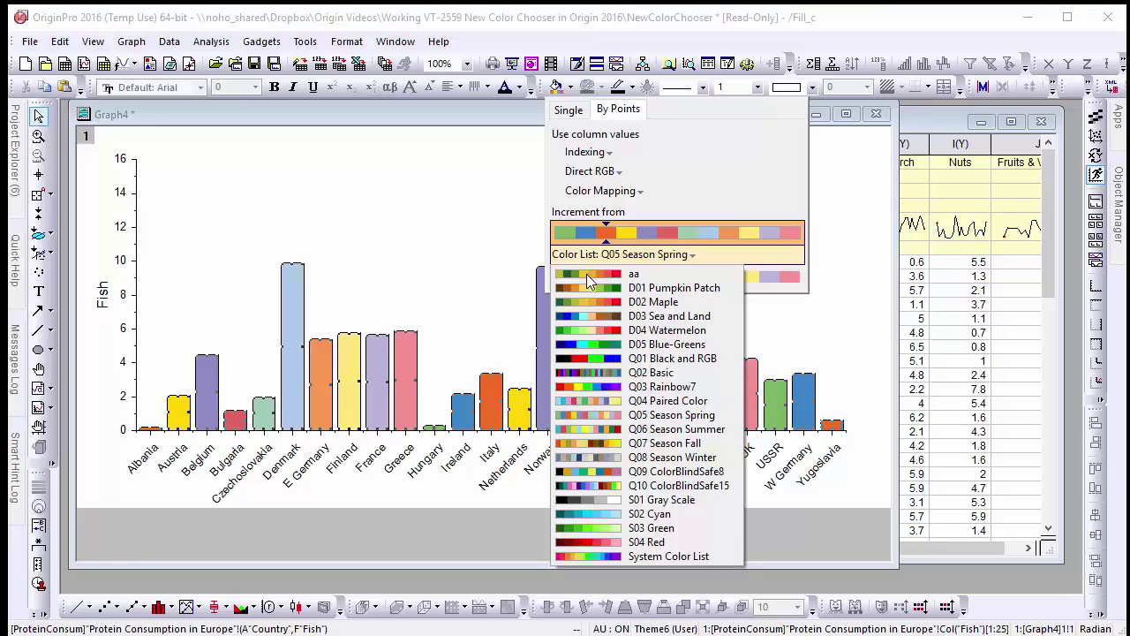
{"action": "left_click", "coordinate": [587, 288]}
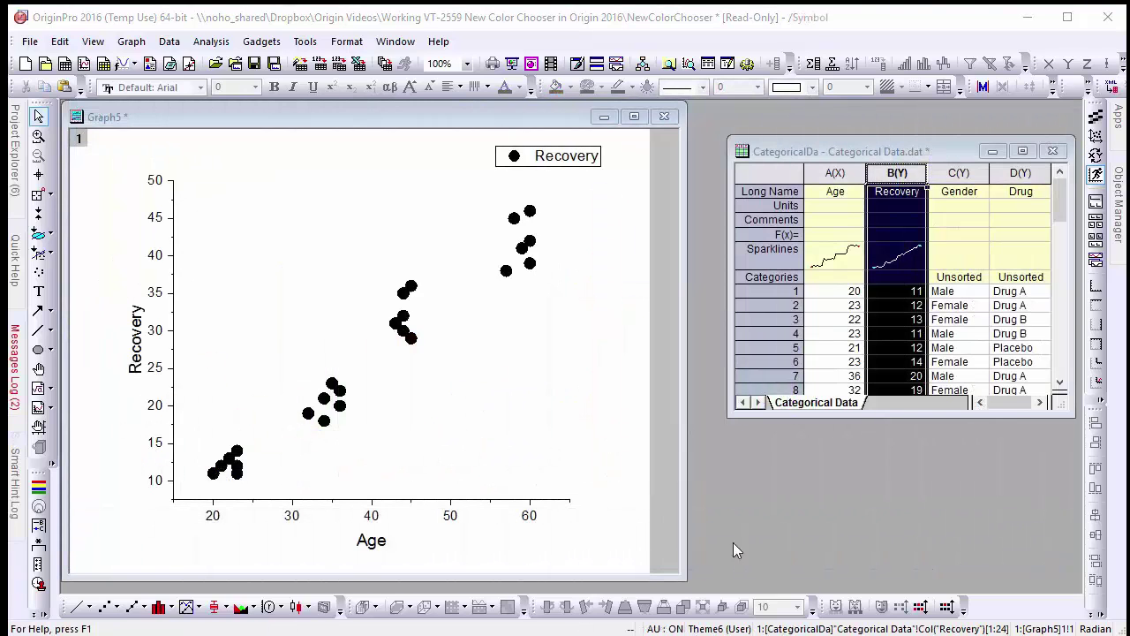
Colour the Recovery scatter points' edges by points, indexed on the Drug column
{"action": "left_click", "coordinate": [442, 331]}
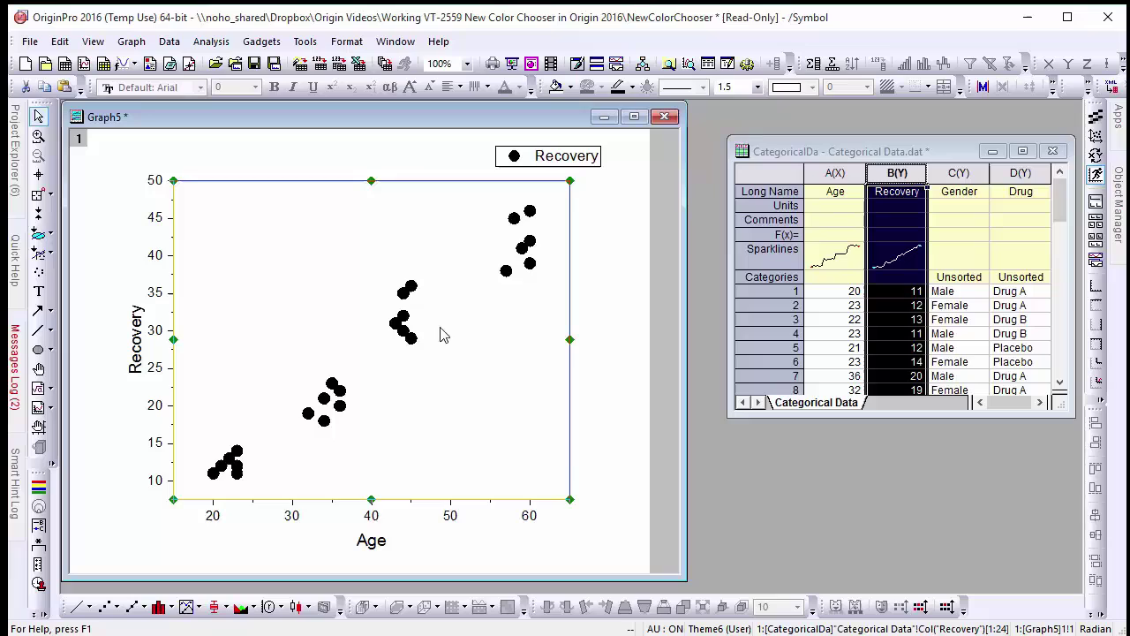
{"action": "left_click", "coordinate": [411, 340]}
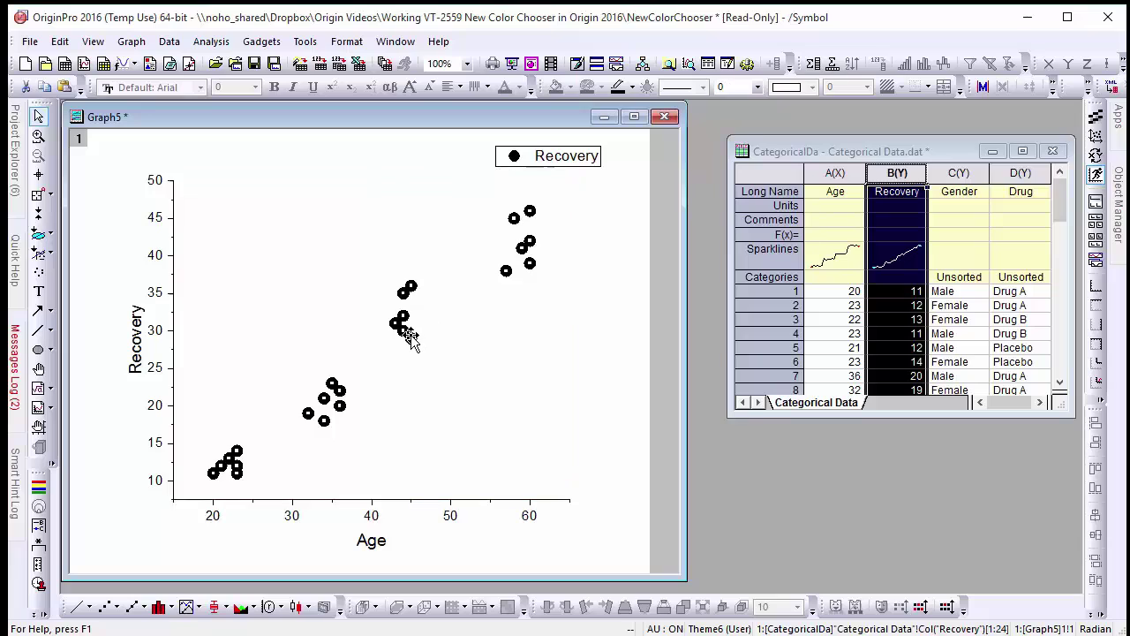
{"action": "left_click", "coordinate": [633, 89]}
{"action": "left_click", "coordinate": [686, 113]}
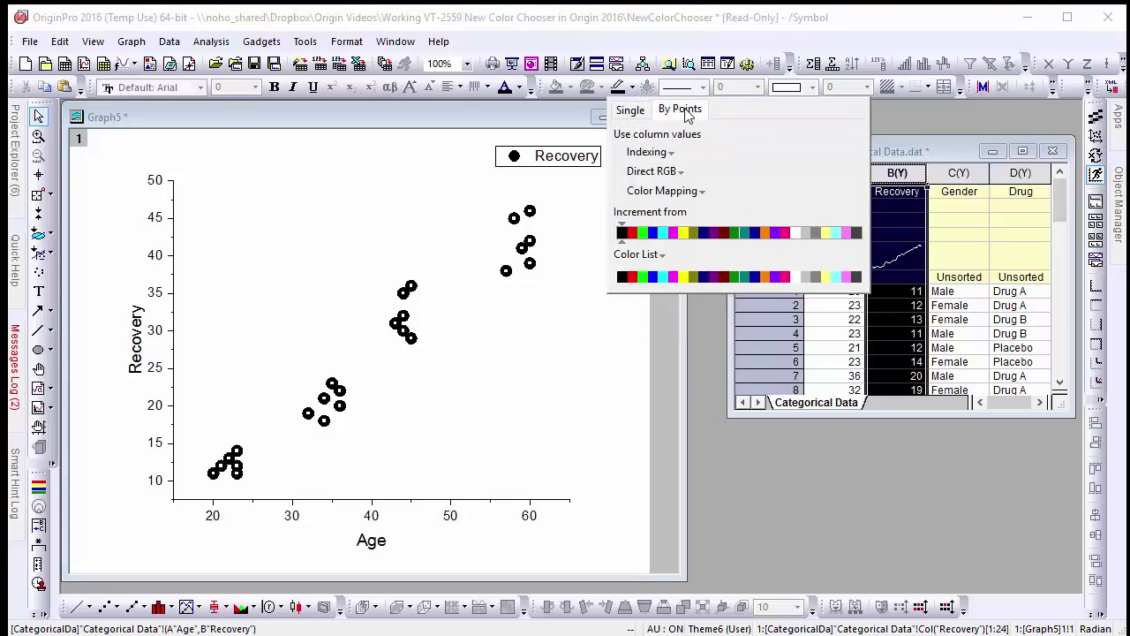
{"action": "left_click", "coordinate": [651, 152]}
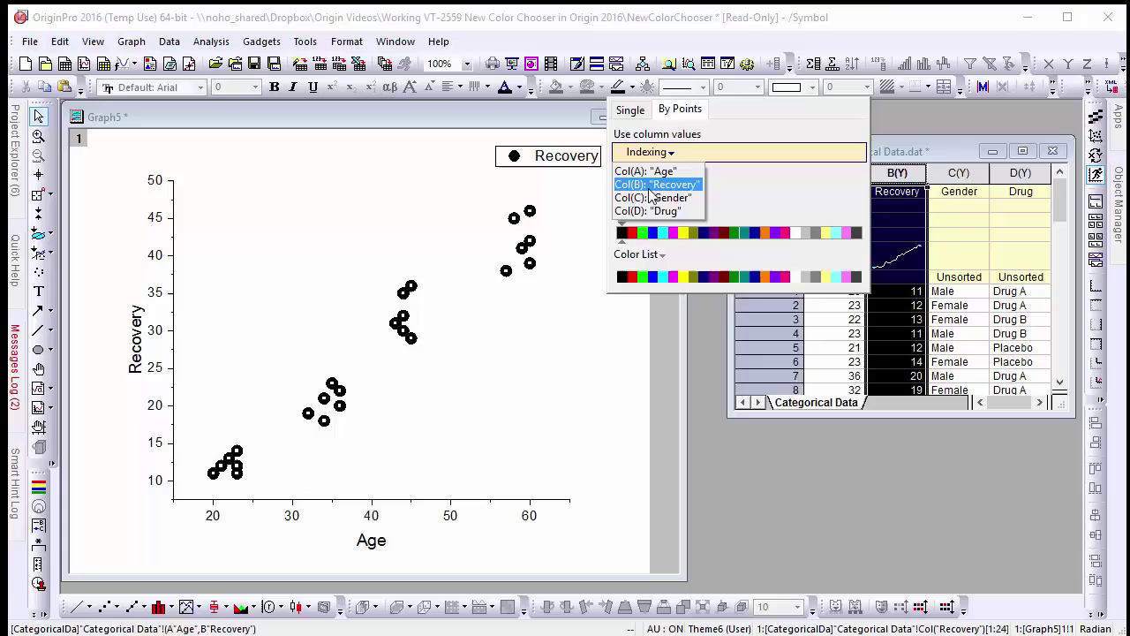
{"action": "left_click", "coordinate": [650, 186]}
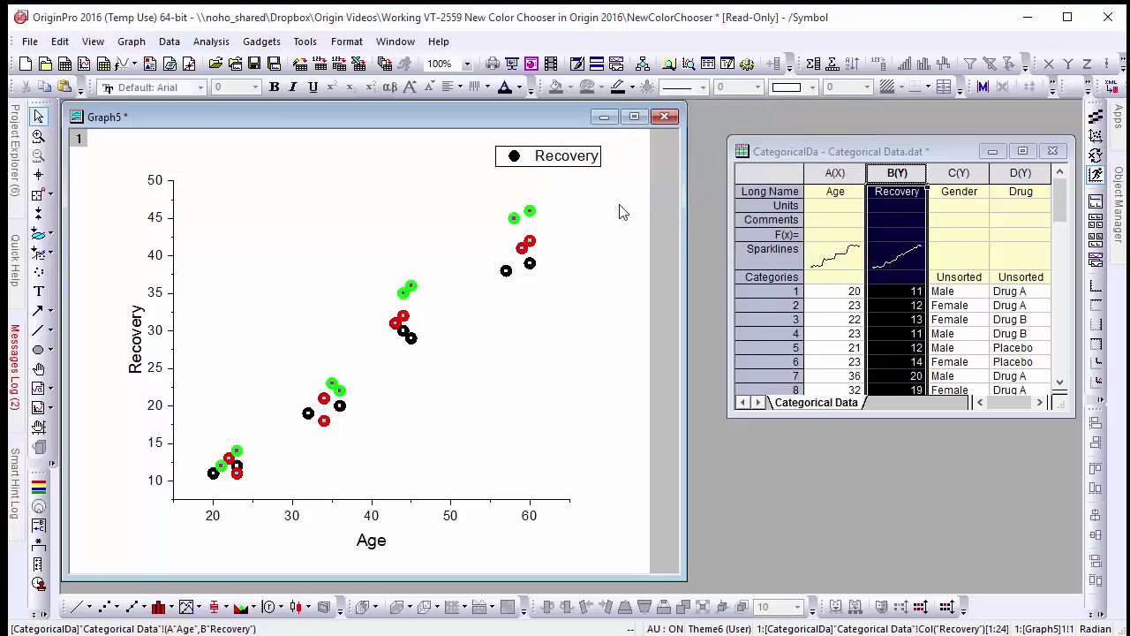
{"action": "left_click", "coordinate": [623, 212]}
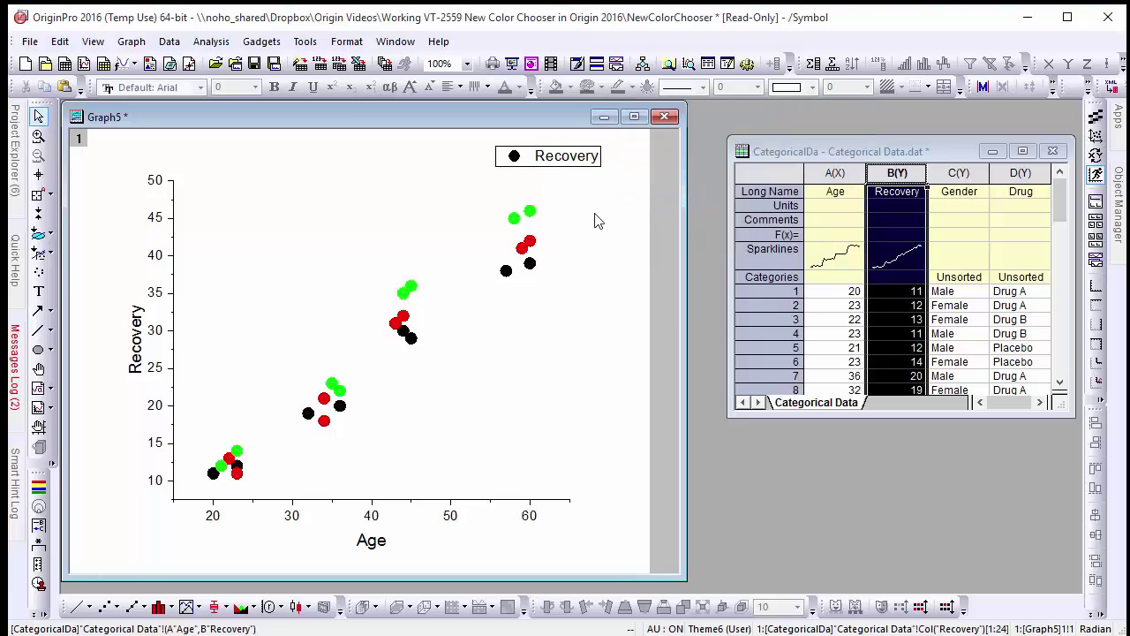
Reconstruct the legend to list Drug A, Drug B and Placebo, nudging it right and down
{"action": "left_click", "coordinate": [39, 529]}
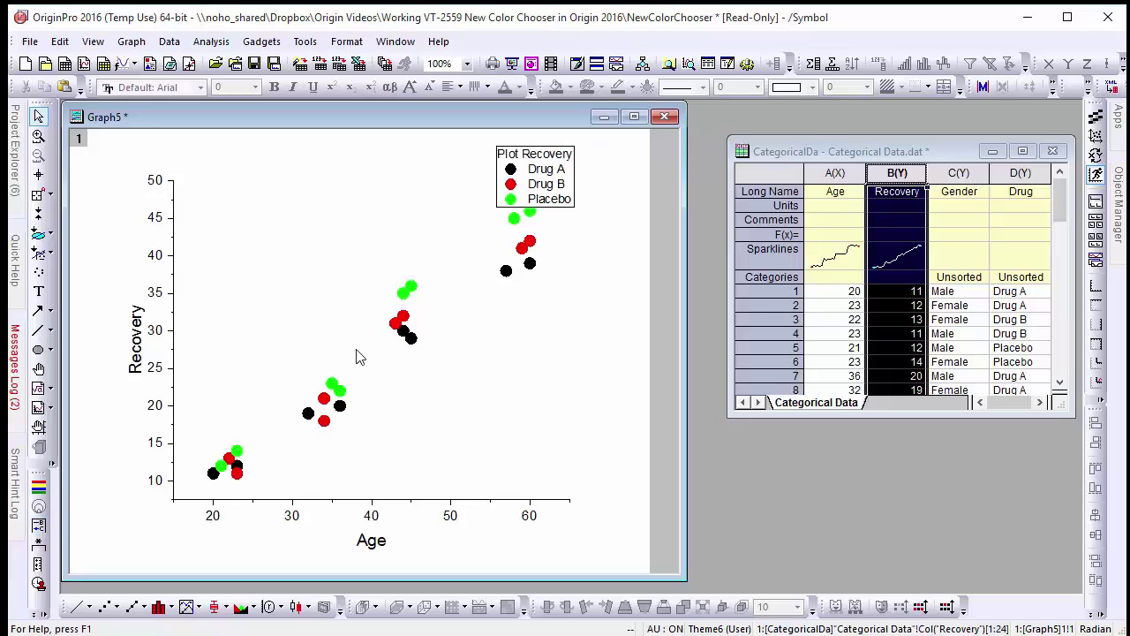
{"action": "left_click", "coordinate": [558, 159]}
{"action": "left_click_drag", "start_coordinate": [558, 159], "coordinate": [614, 174]}
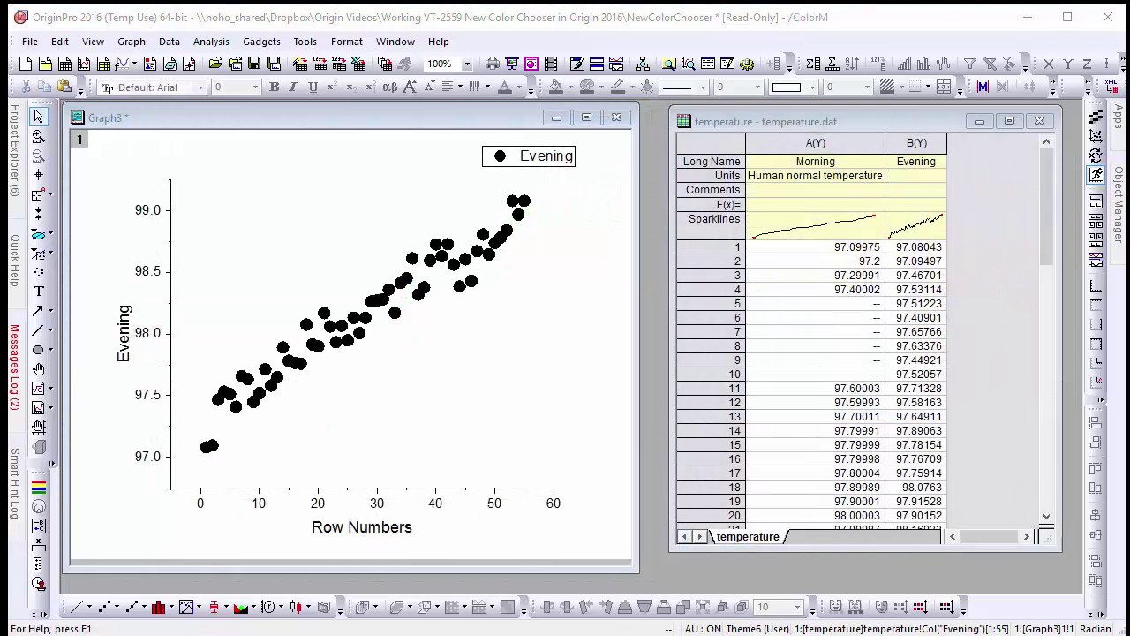
Colour-map the Evening scatter points by their own Evening values, shading dark red to pale pink
{"action": "left_click", "coordinate": [450, 288]}
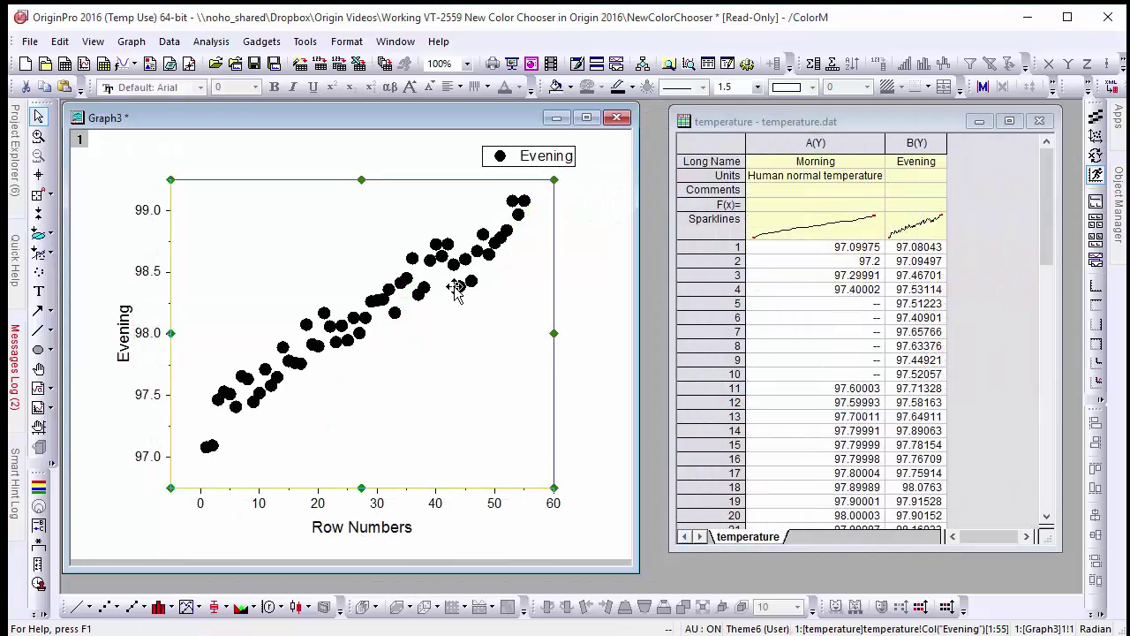
{"action": "left_click", "coordinate": [457, 285]}
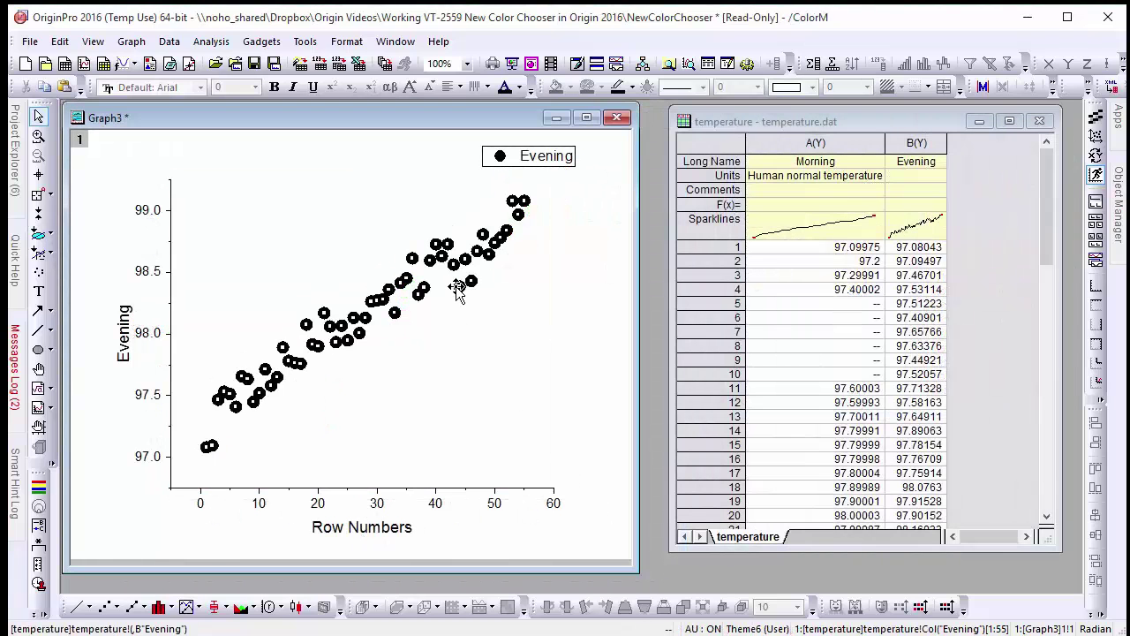
{"action": "left_click", "coordinate": [632, 86]}
{"action": "left_click", "coordinate": [699, 111]}
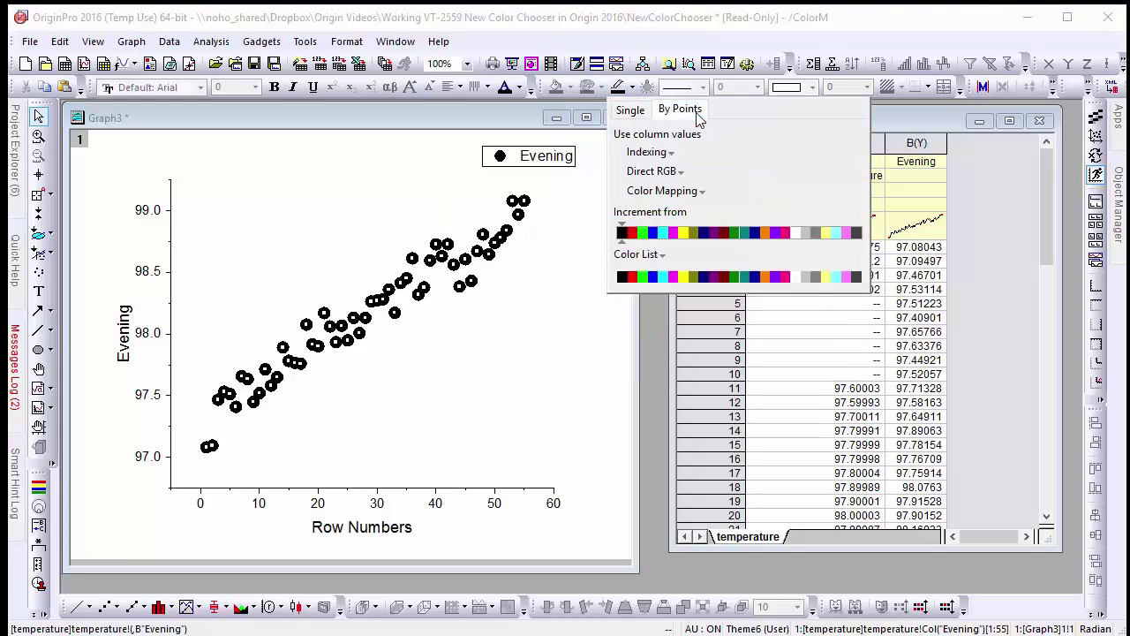
{"action": "left_click", "coordinate": [665, 190]}
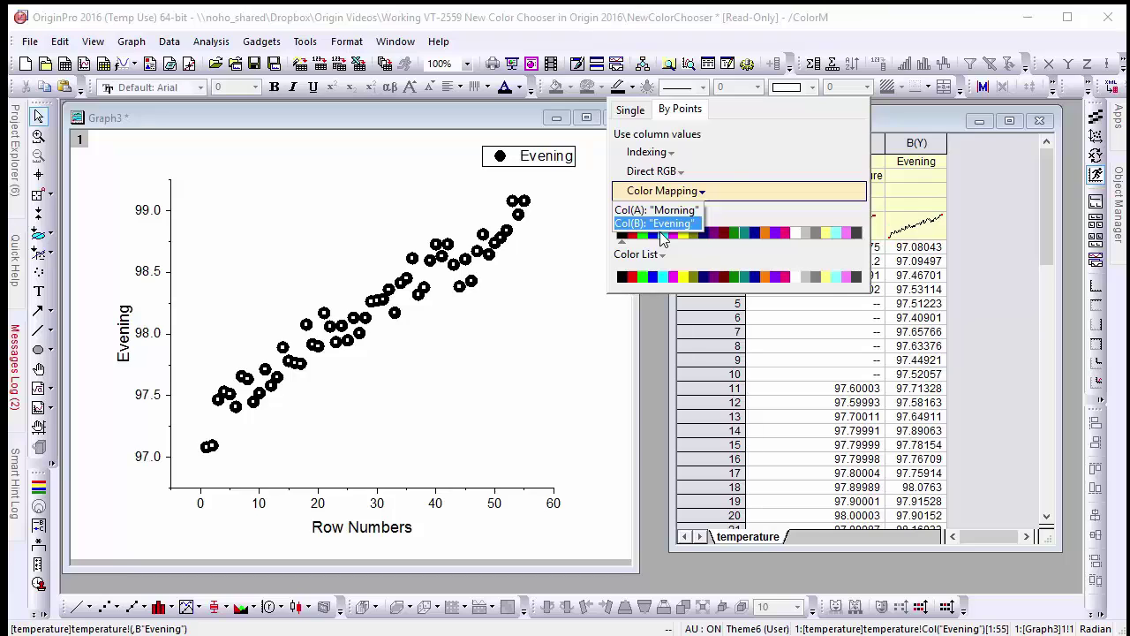
{"action": "left_click", "coordinate": [654, 226]}
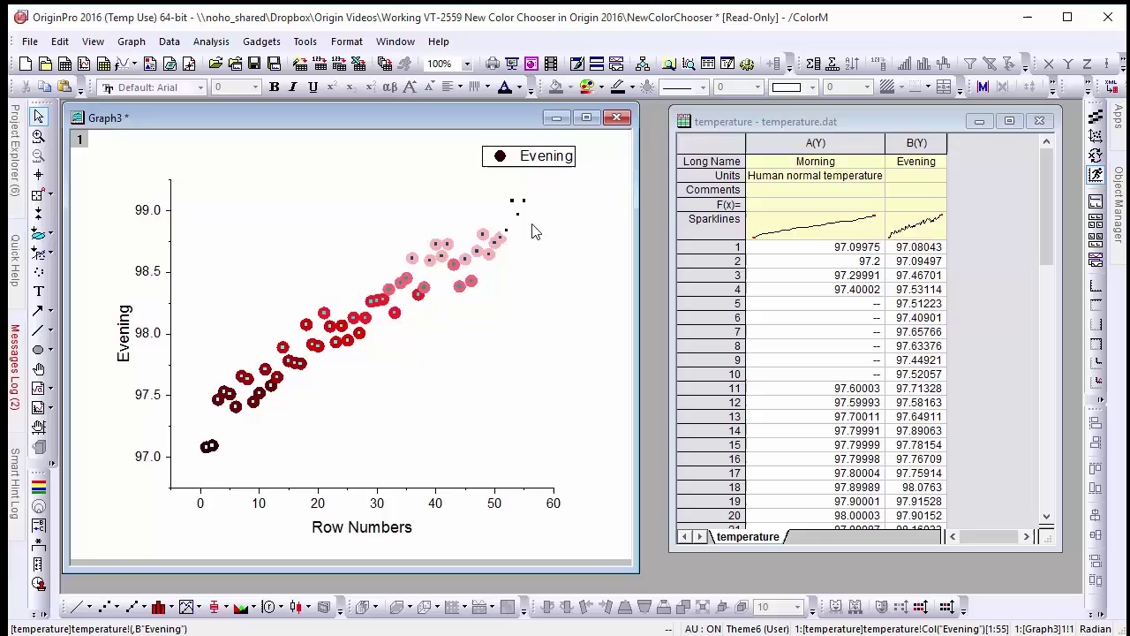
Recolour the colour-mapped Evening points with the Pastel palette
{"action": "left_click", "coordinate": [593, 87]}
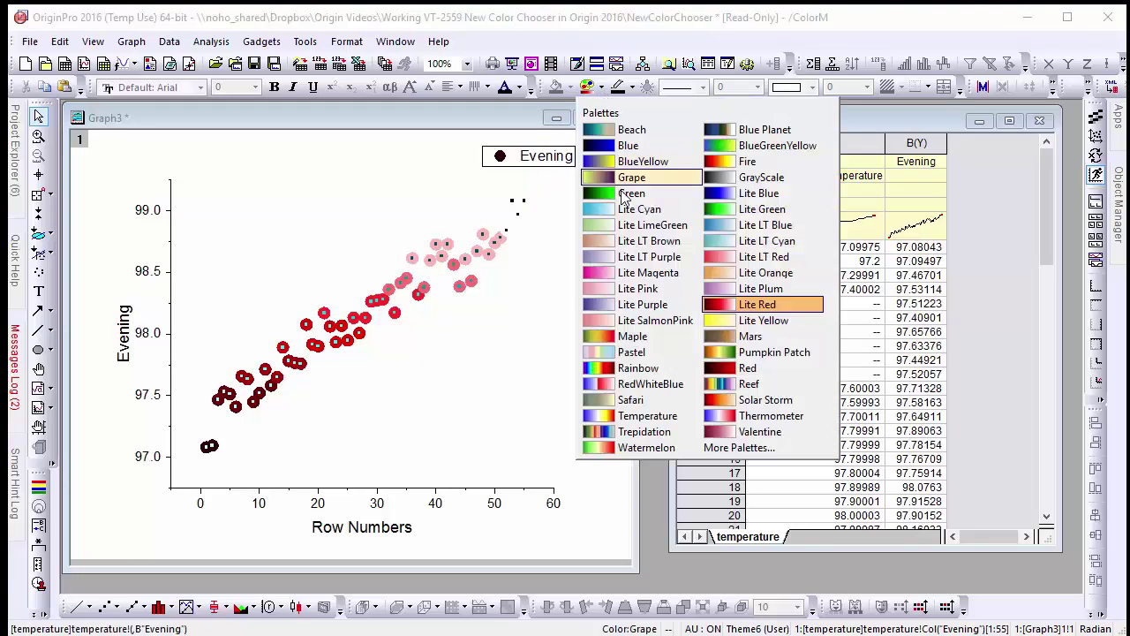
{"action": "left_click", "coordinate": [626, 353]}
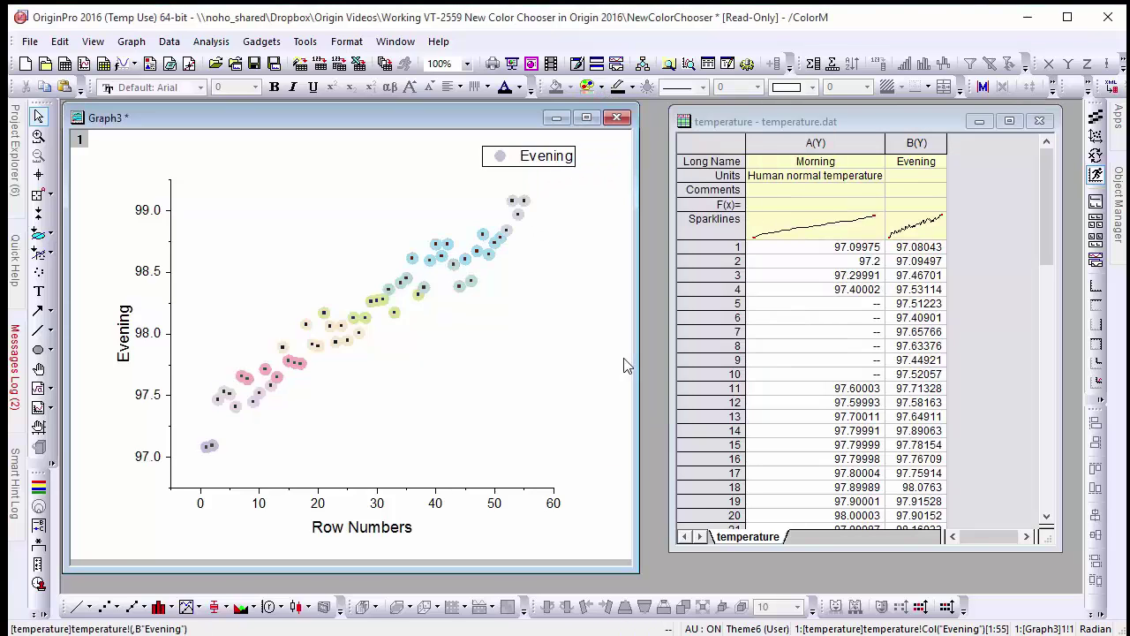
{"action": "left_click", "coordinate": [494, 317]}
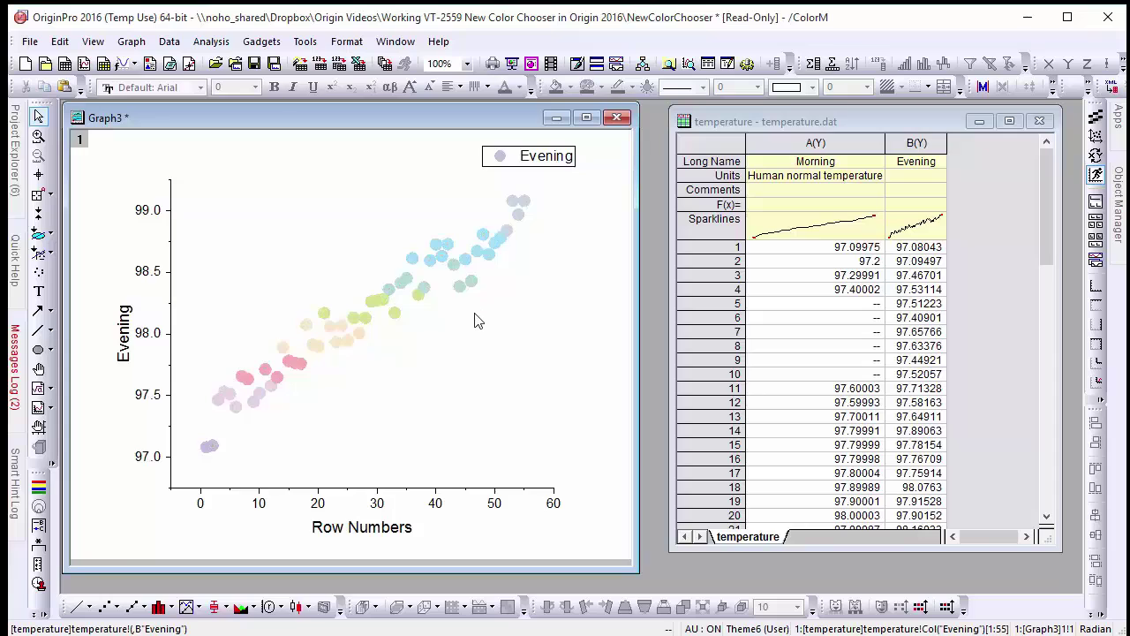
Add a colour scale for the map and place it at the plot's upper right
{"action": "left_click", "coordinate": [40, 488]}
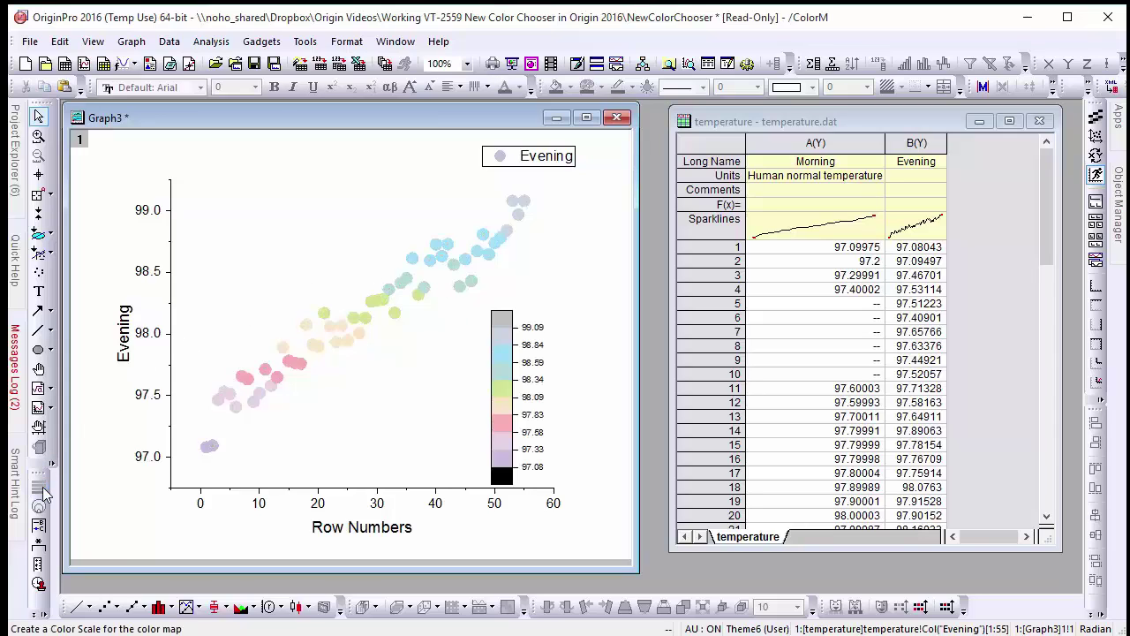
{"action": "left_click", "coordinate": [530, 422]}
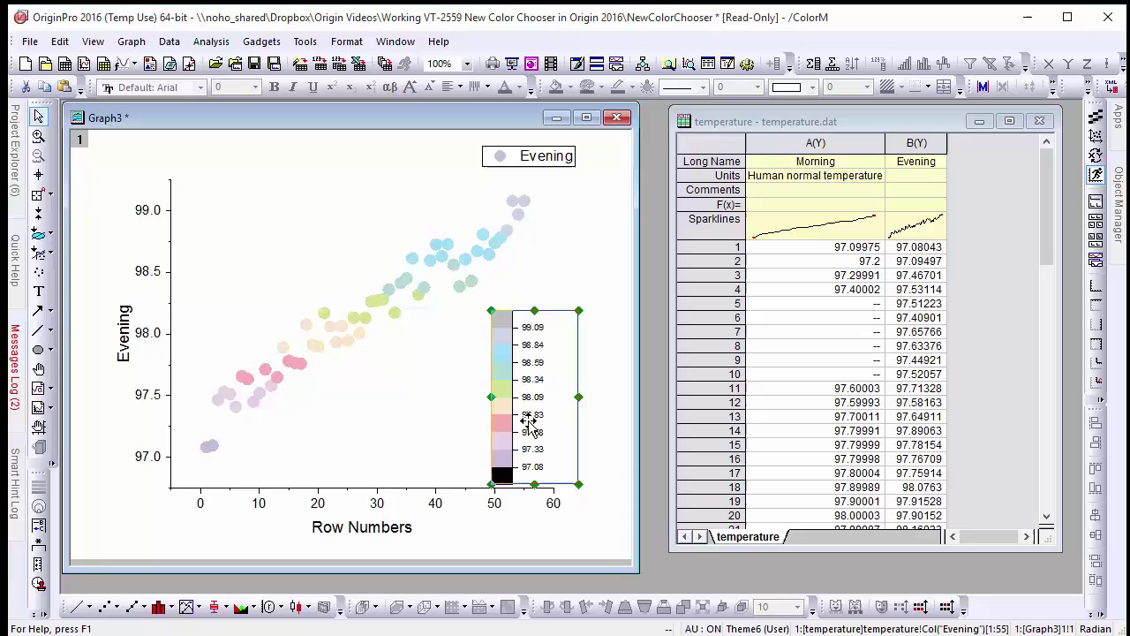
{"action": "left_click_drag", "start_coordinate": [529, 422], "coordinate": [573, 354]}
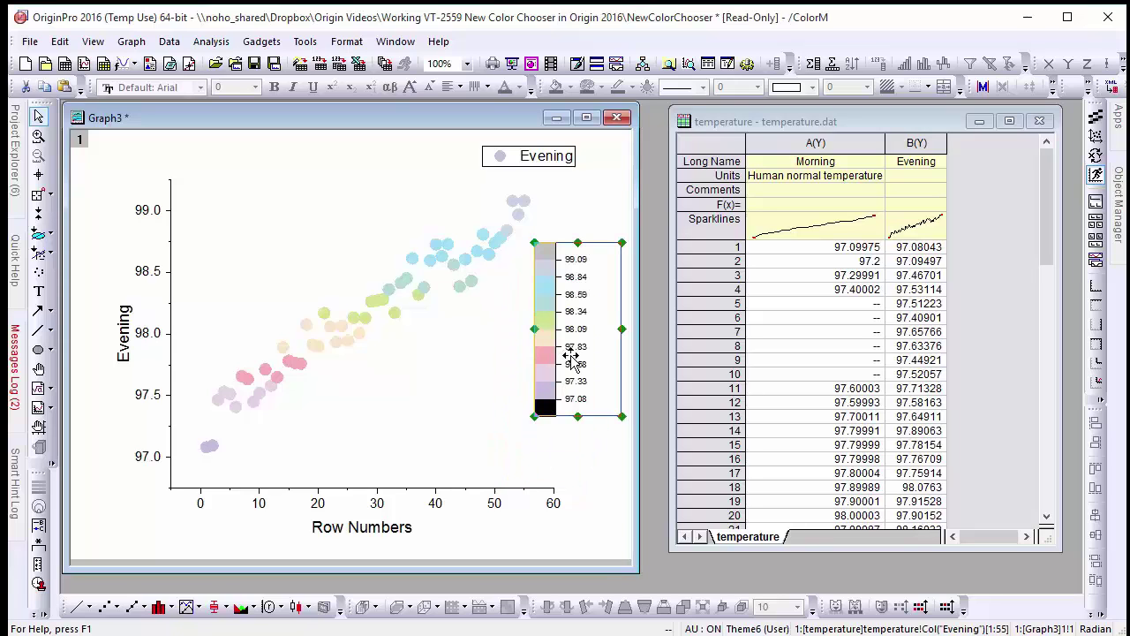
{"action": "left_click", "coordinate": [458, 424]}
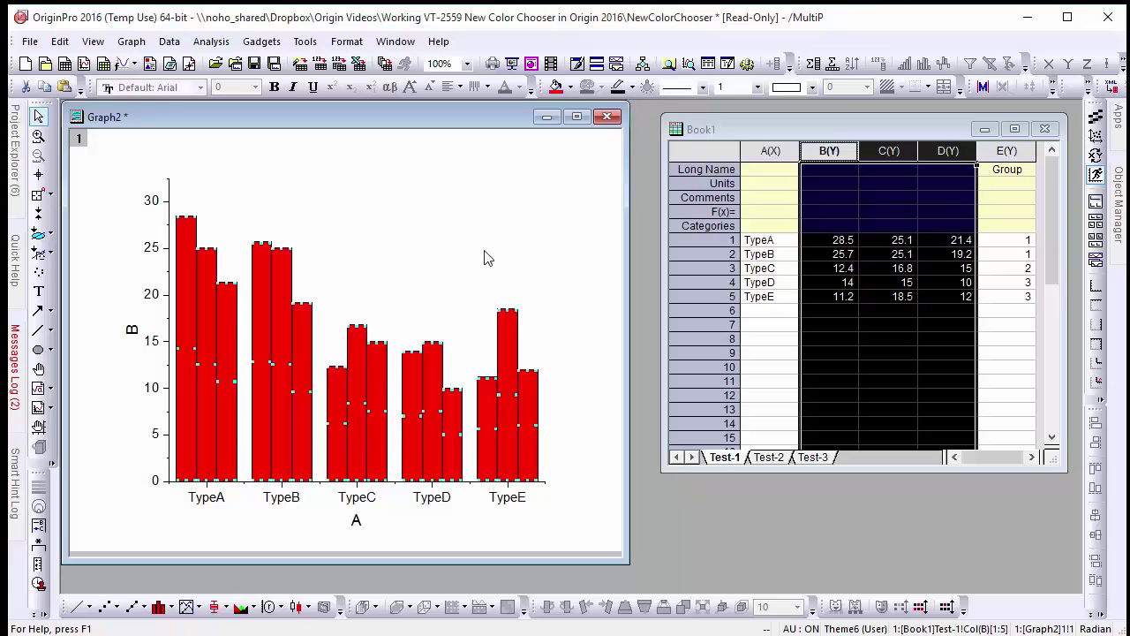
Fill the three bar series by plot from Q05 Season Spring: green, blue and orange
{"action": "left_click", "coordinate": [570, 86]}
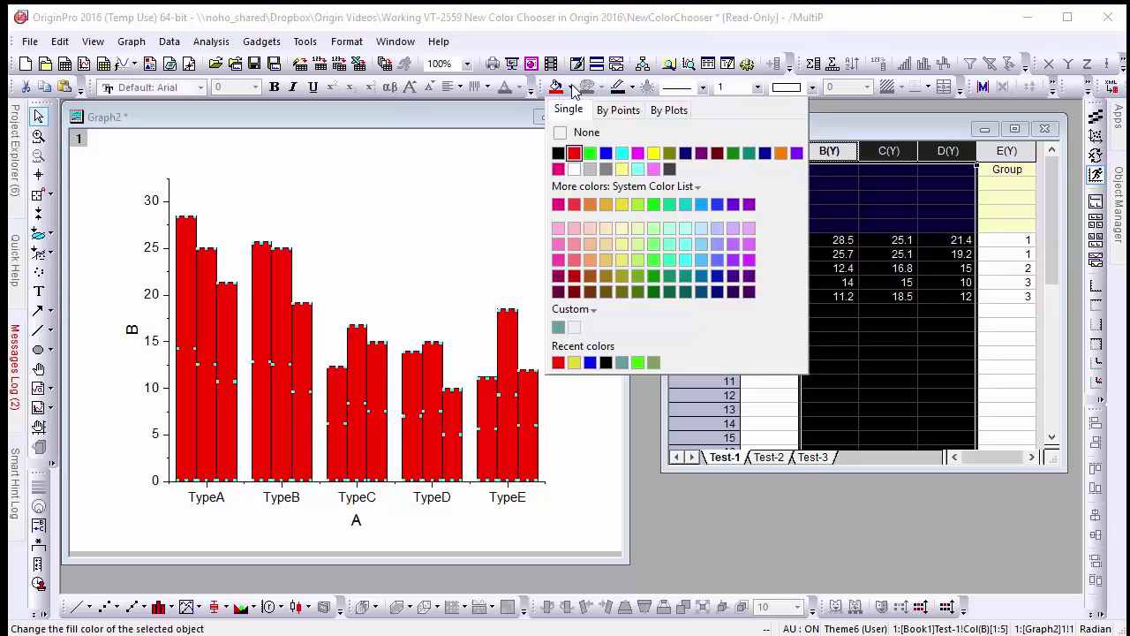
{"action": "left_click", "coordinate": [659, 115]}
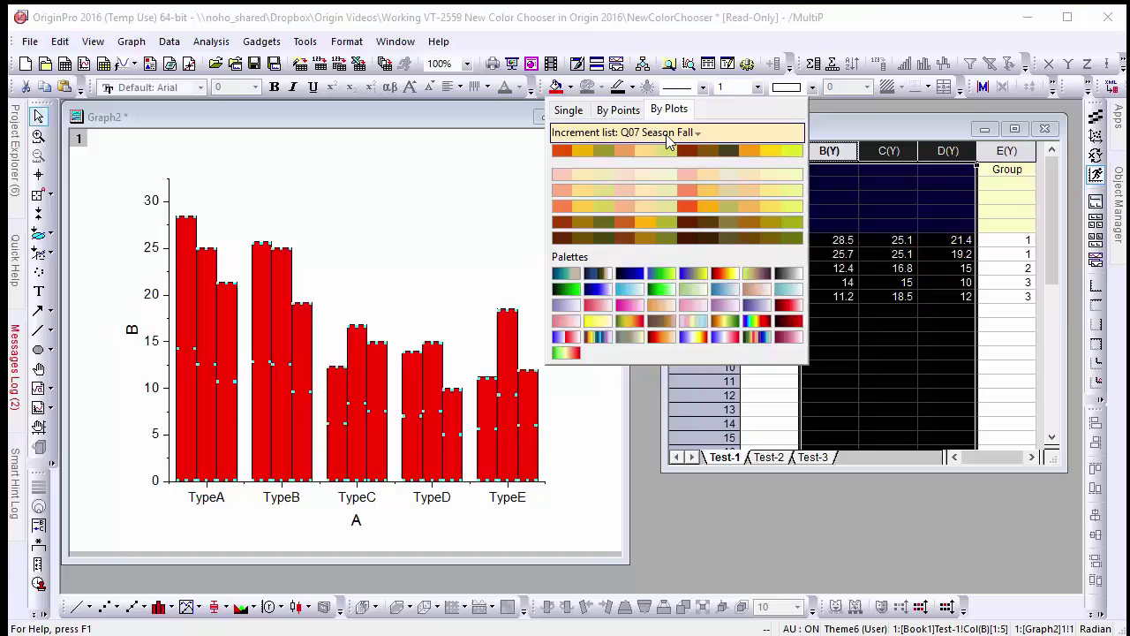
{"action": "left_click", "coordinate": [666, 132]}
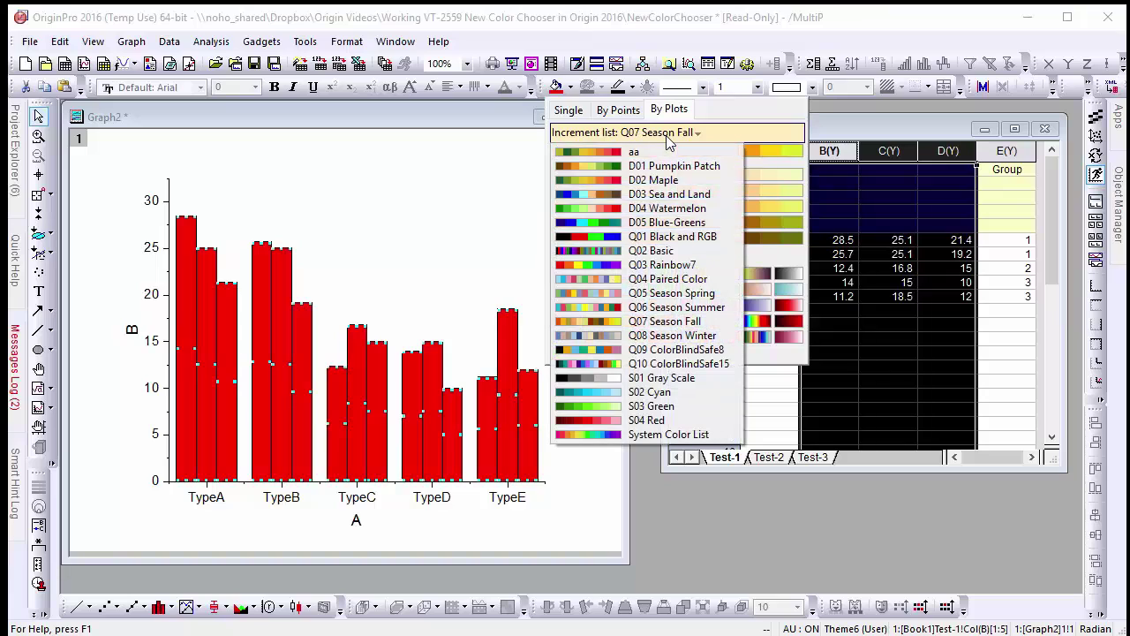
{"action": "left_click", "coordinate": [663, 295]}
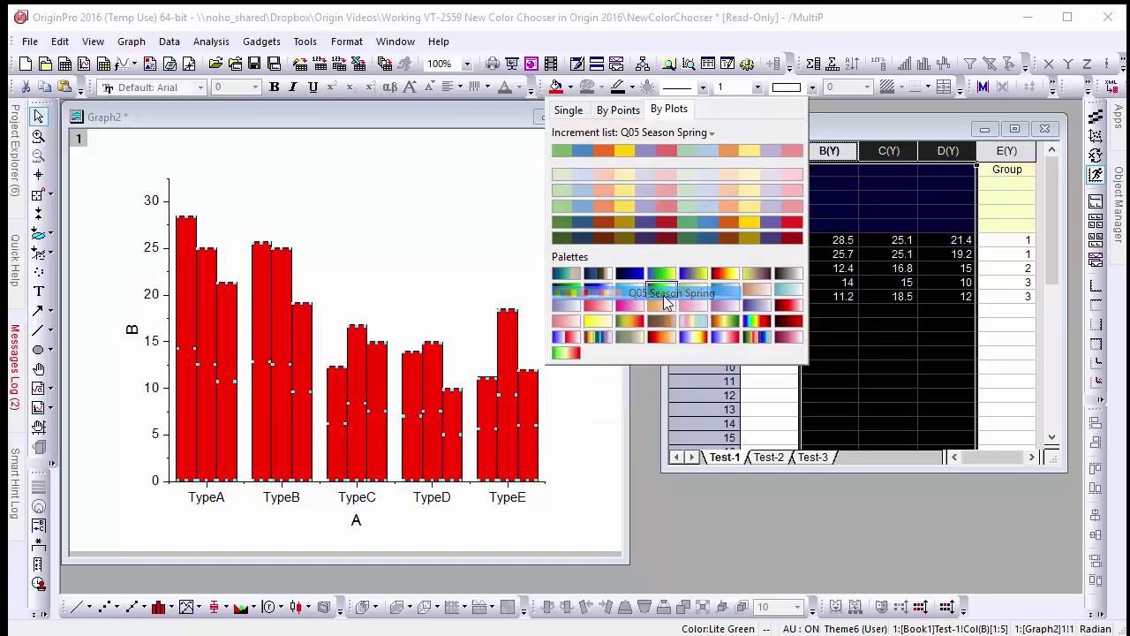
{"action": "left_click", "coordinate": [652, 214]}
{"action": "left_click", "coordinate": [502, 256]}
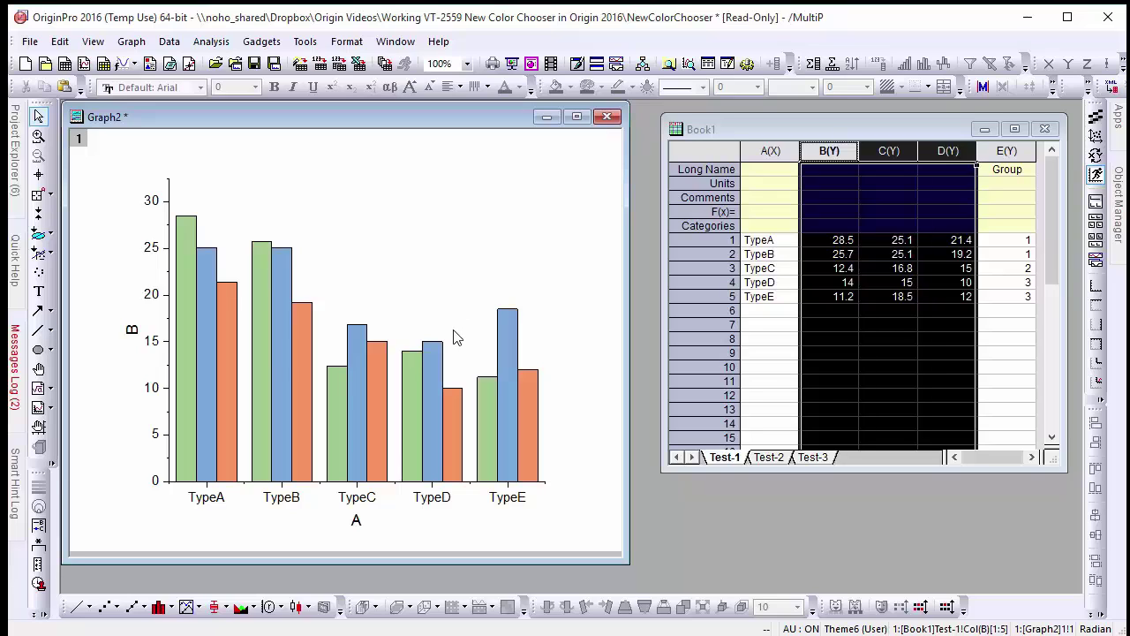
Fill the middle C column series with standard Blue, then select all bar series
{"action": "left_click", "coordinate": [435, 357]}
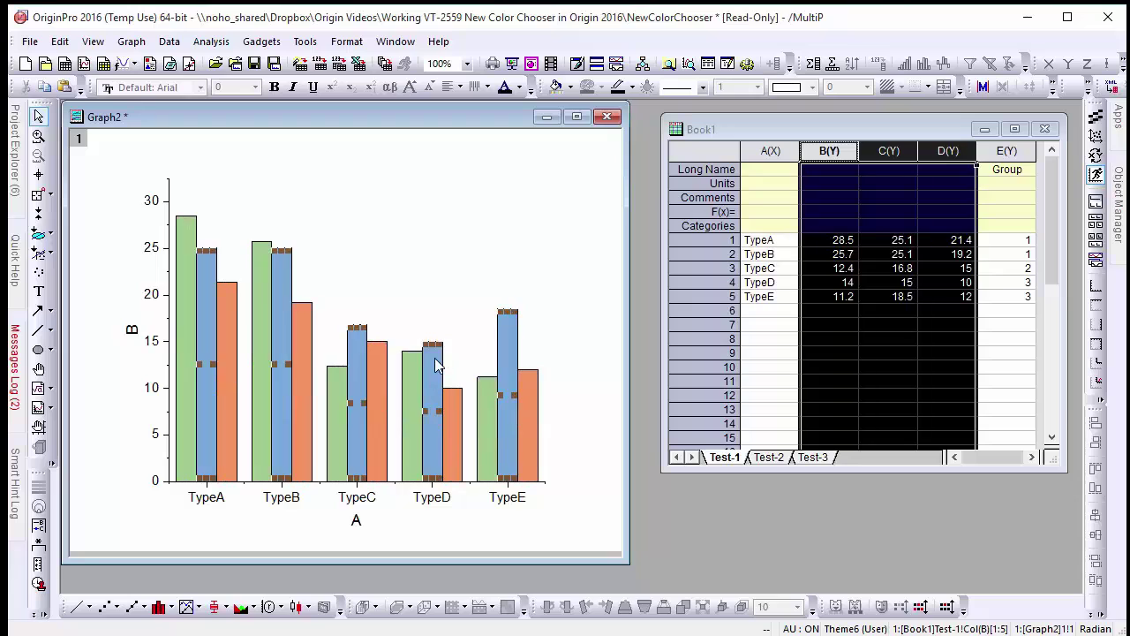
{"action": "left_click", "coordinate": [572, 88]}
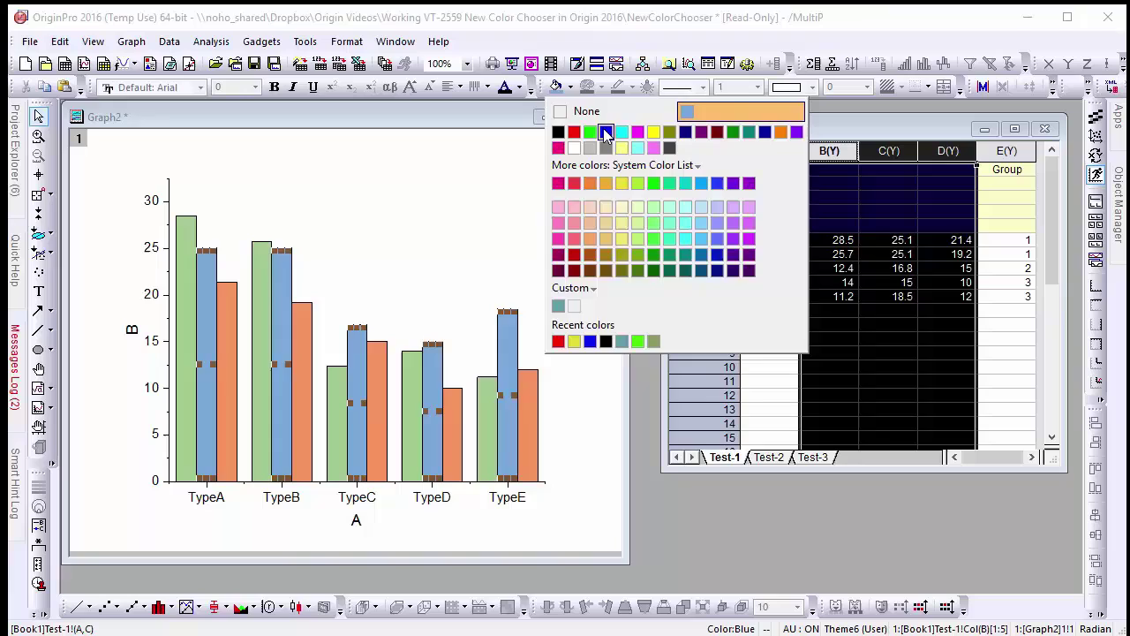
{"action": "left_click", "coordinate": [606, 132]}
{"action": "left_click", "coordinate": [440, 267]}
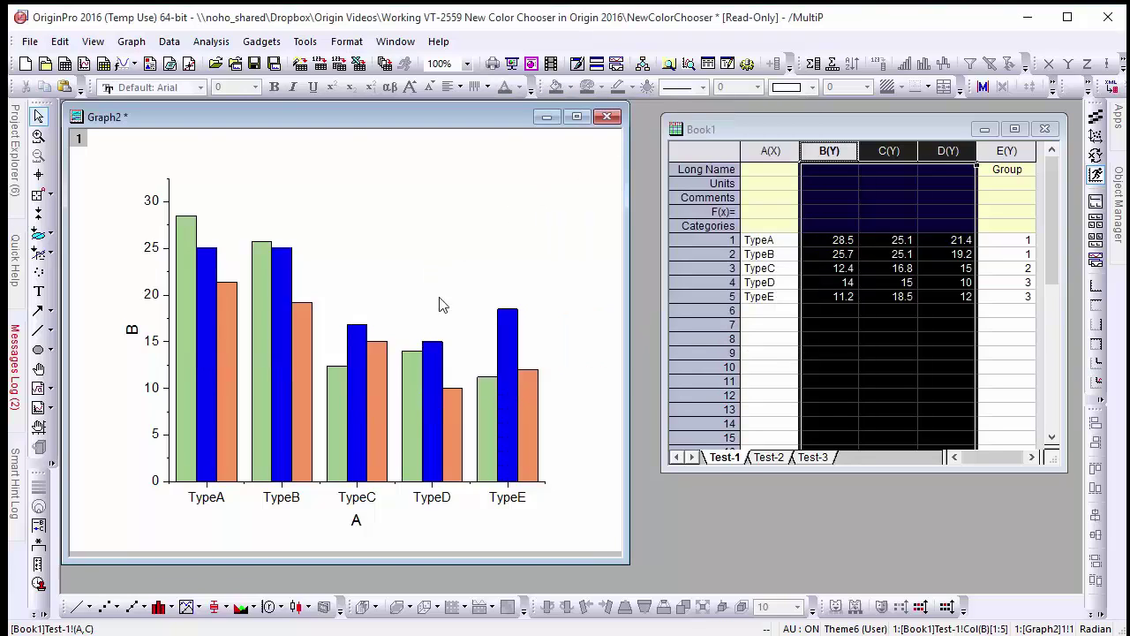
{"action": "left_click", "coordinate": [439, 371]}
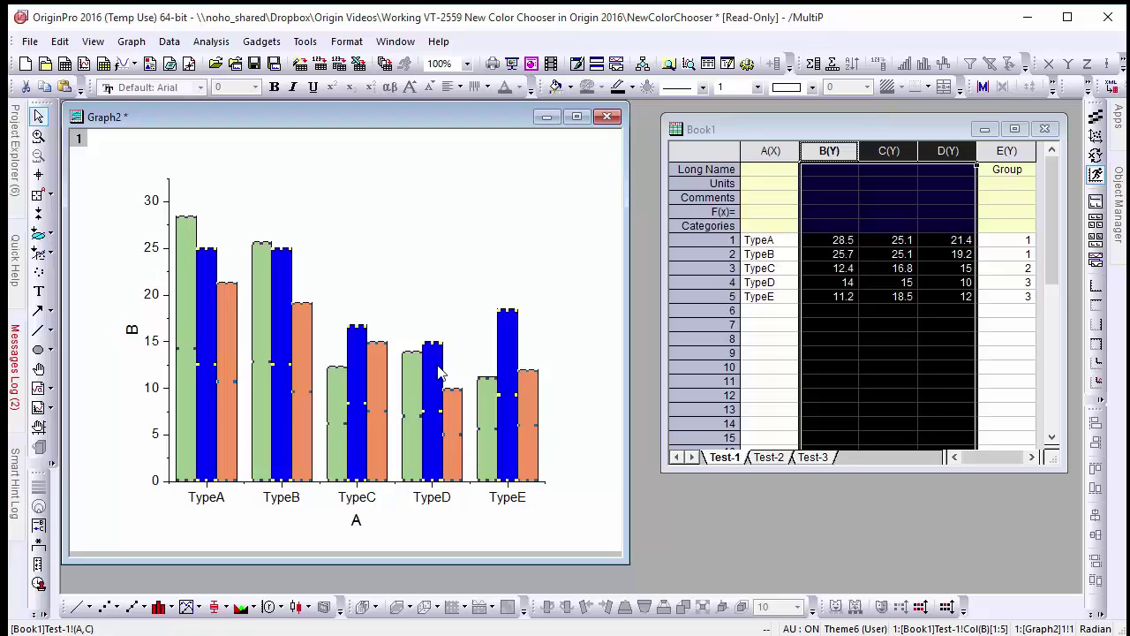
Select only the TypeD bar and fill it white
{"action": "left_click", "coordinate": [439, 371]}
{"action": "left_click", "coordinate": [439, 370]}
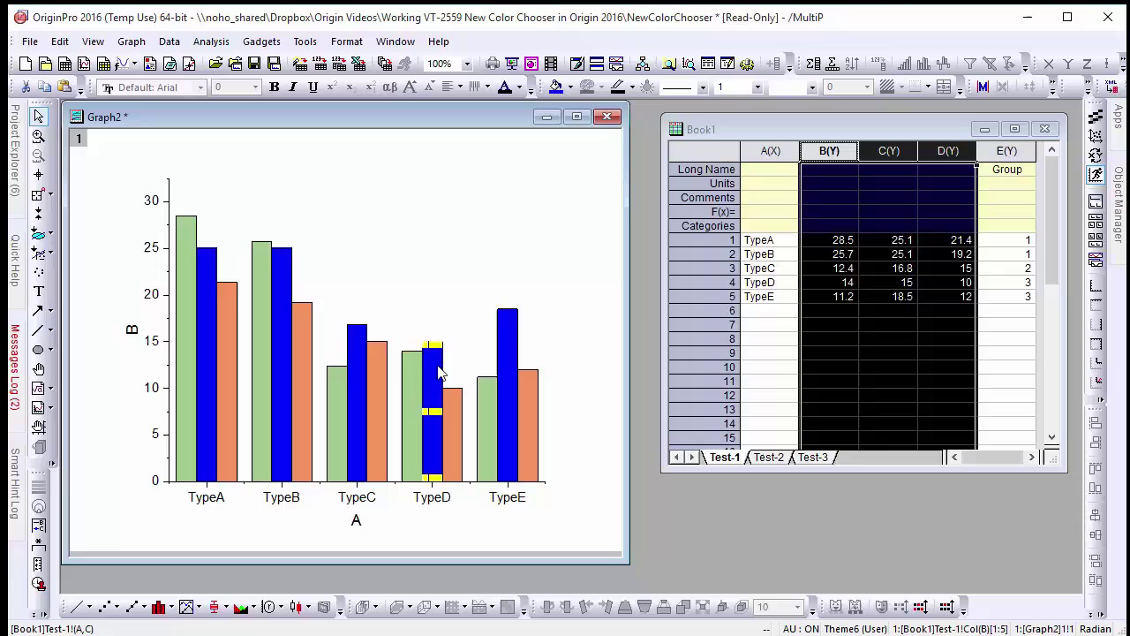
{"action": "left_click", "coordinate": [571, 88]}
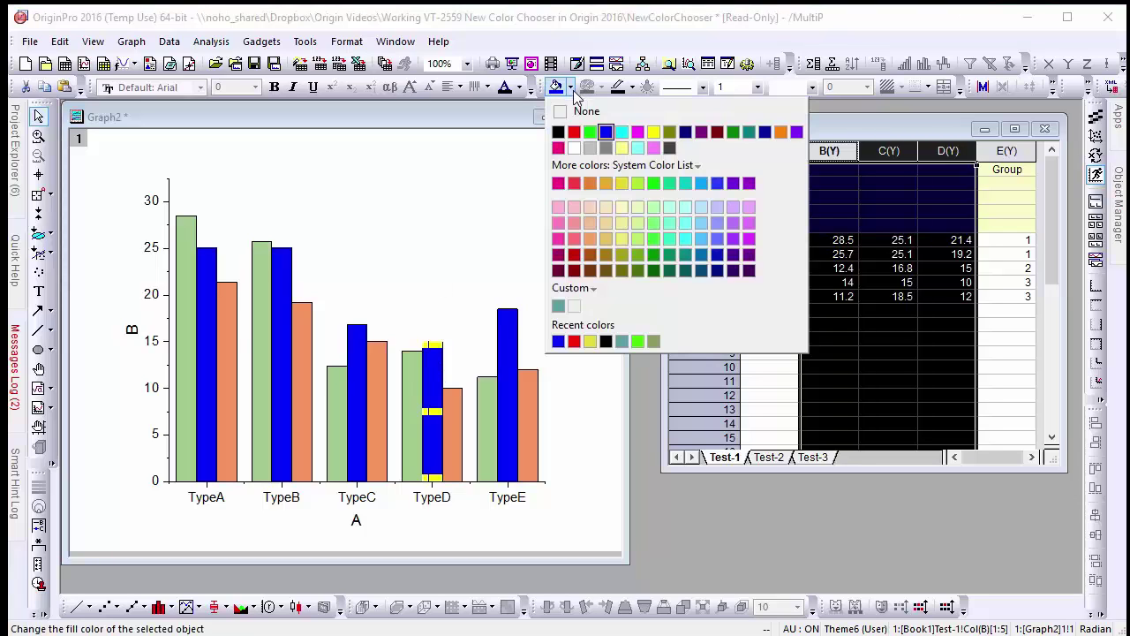
{"action": "left_click", "coordinate": [570, 143]}
{"action": "left_click", "coordinate": [417, 261]}
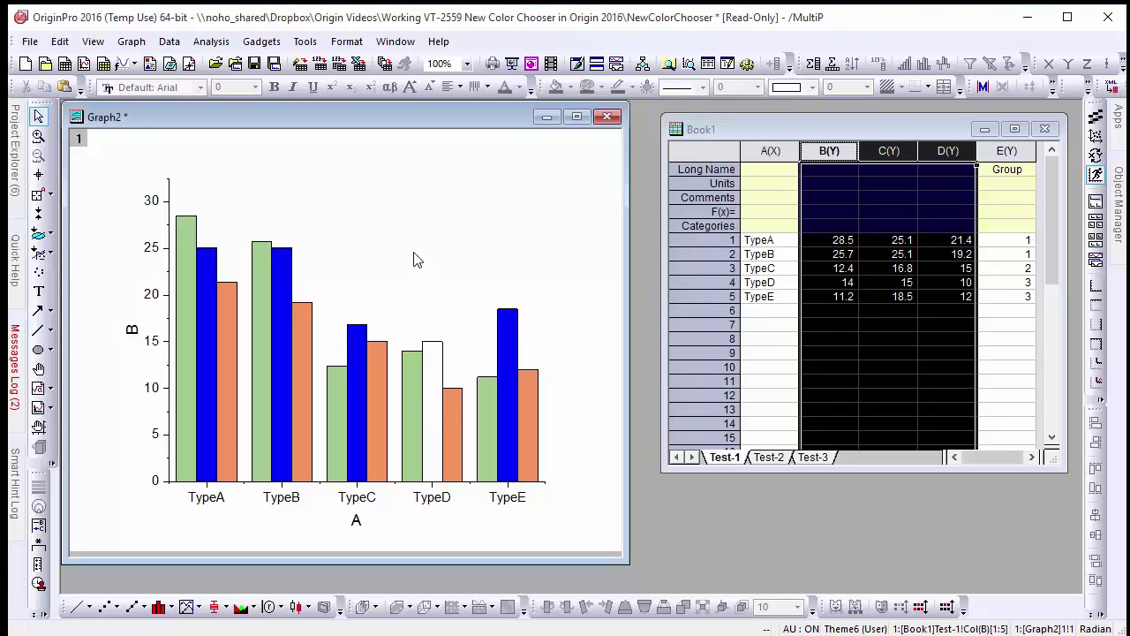
Recolour all three bar series from the Q08 Season Winter colour list
{"action": "left_click", "coordinate": [361, 380]}
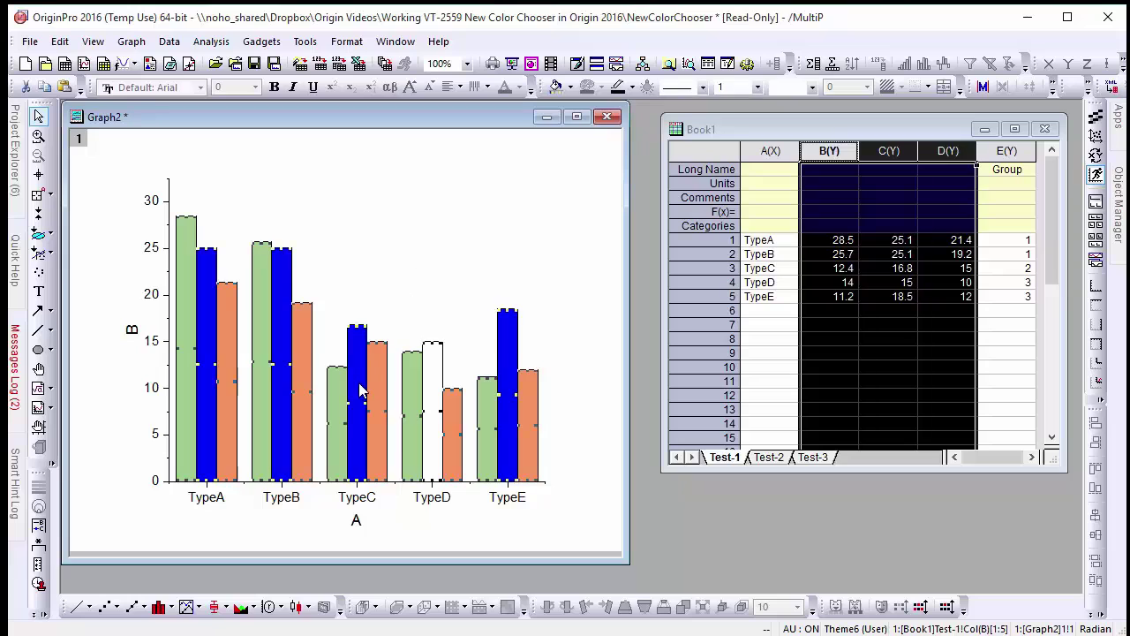
{"action": "left_click", "coordinate": [569, 87]}
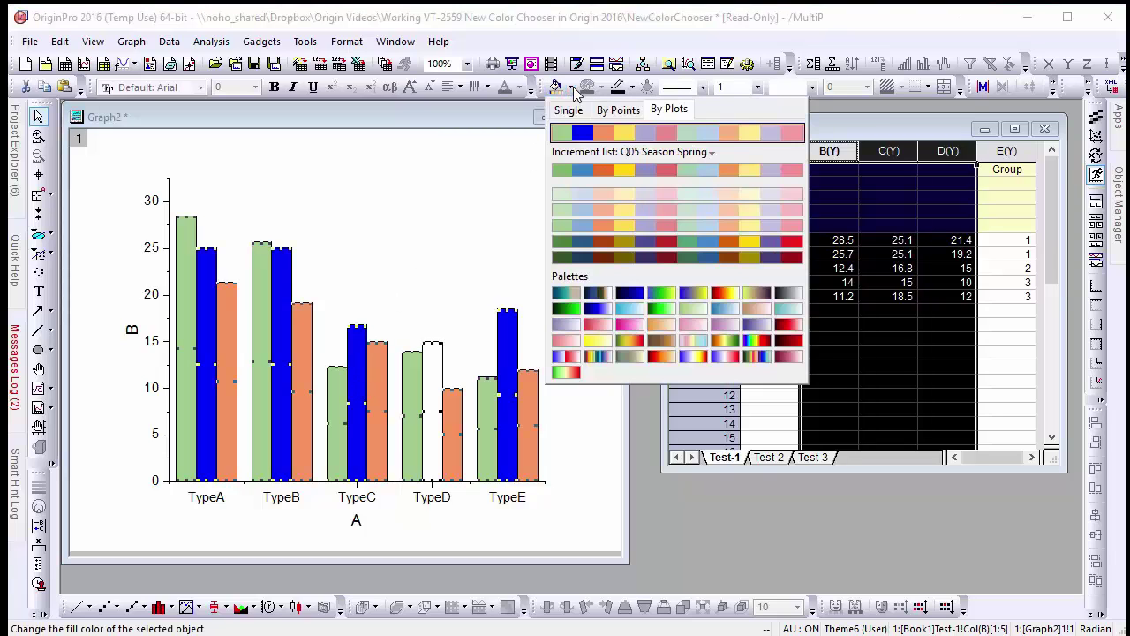
{"action": "left_click", "coordinate": [614, 151]}
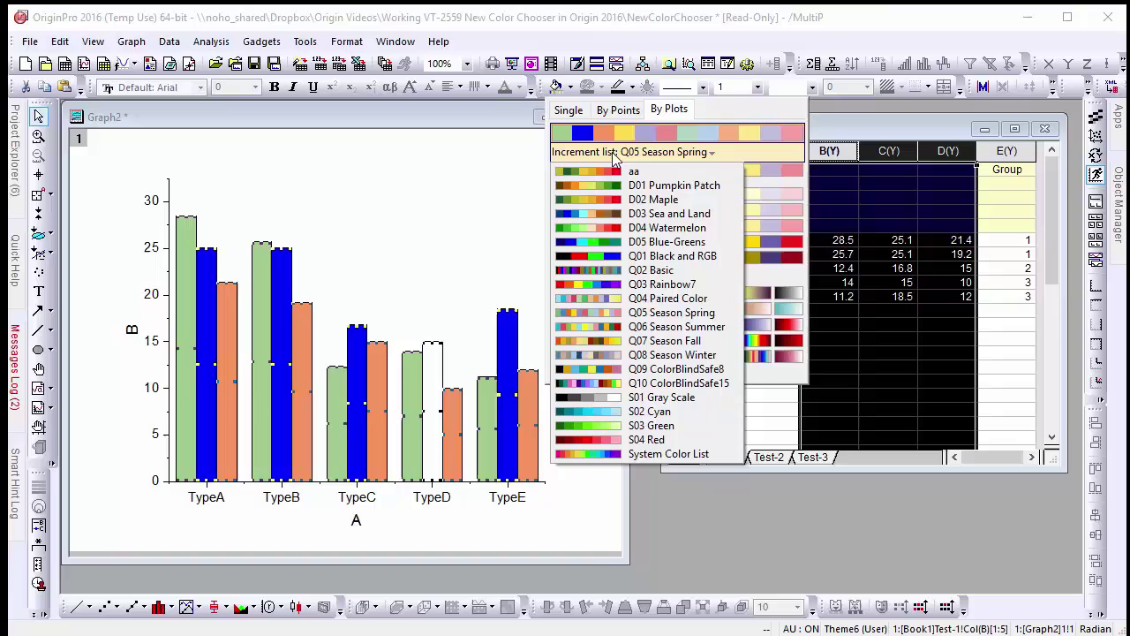
{"action": "left_click", "coordinate": [587, 357]}
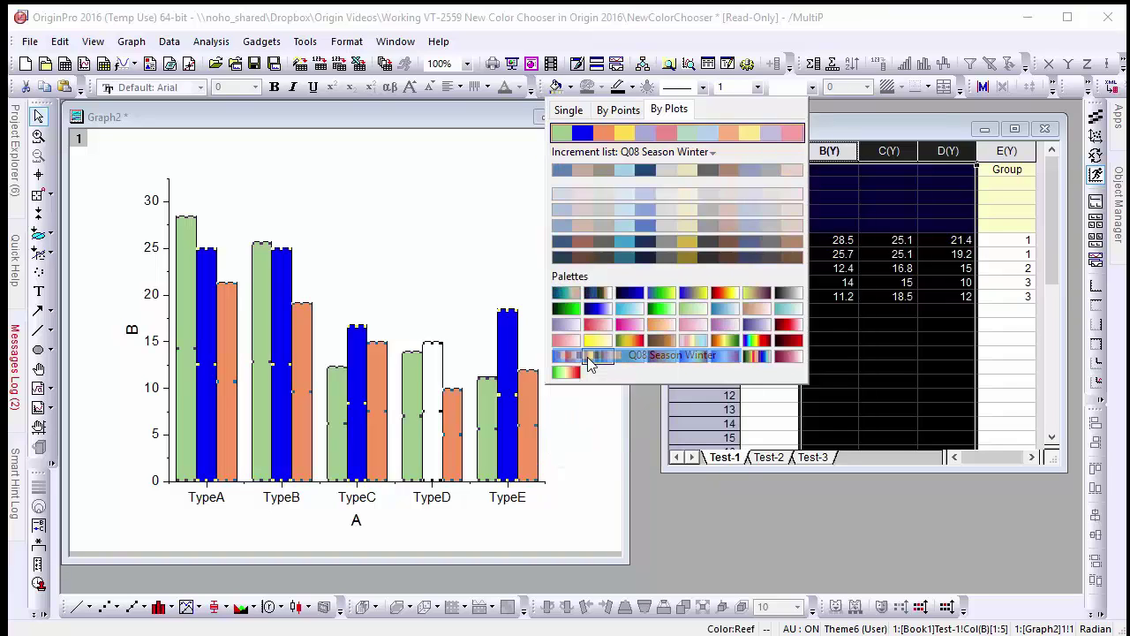
{"action": "left_click", "coordinate": [643, 240]}
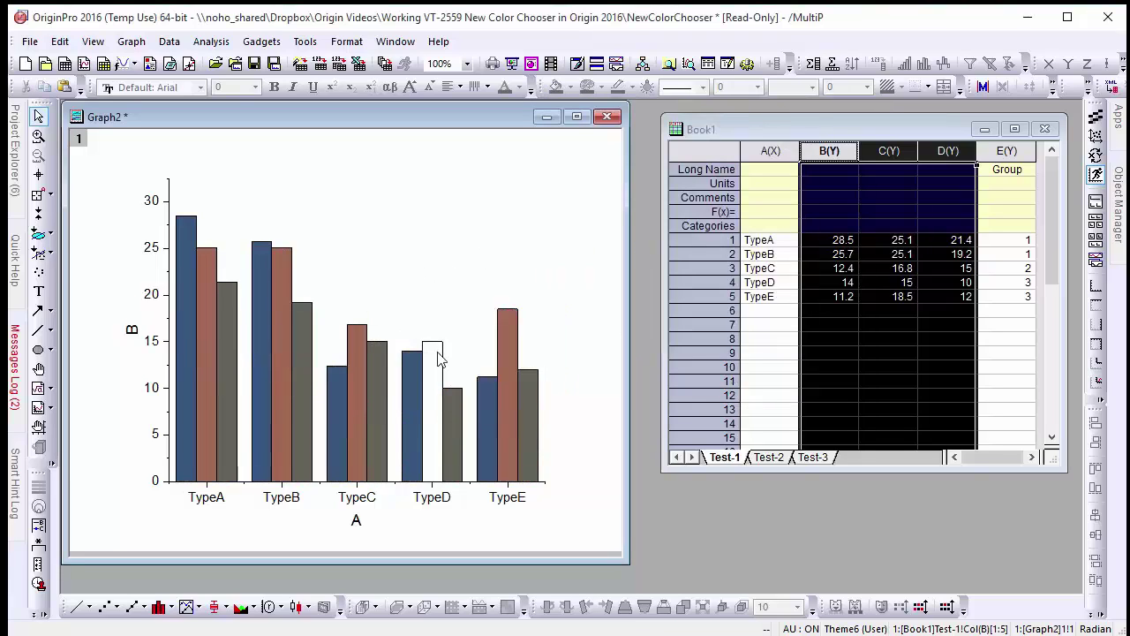
Drag the B, C, D legend to the graph's upper right corner
{"action": "left_click", "coordinate": [456, 312]}
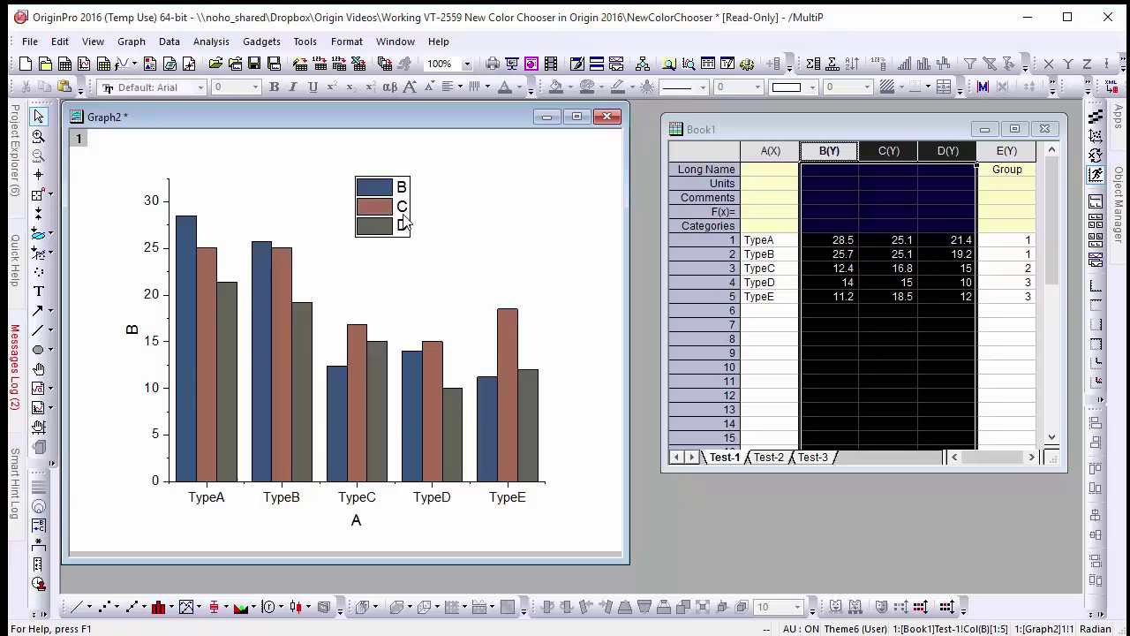
{"action": "left_click_drag", "start_coordinate": [405, 219], "coordinate": [567, 209]}
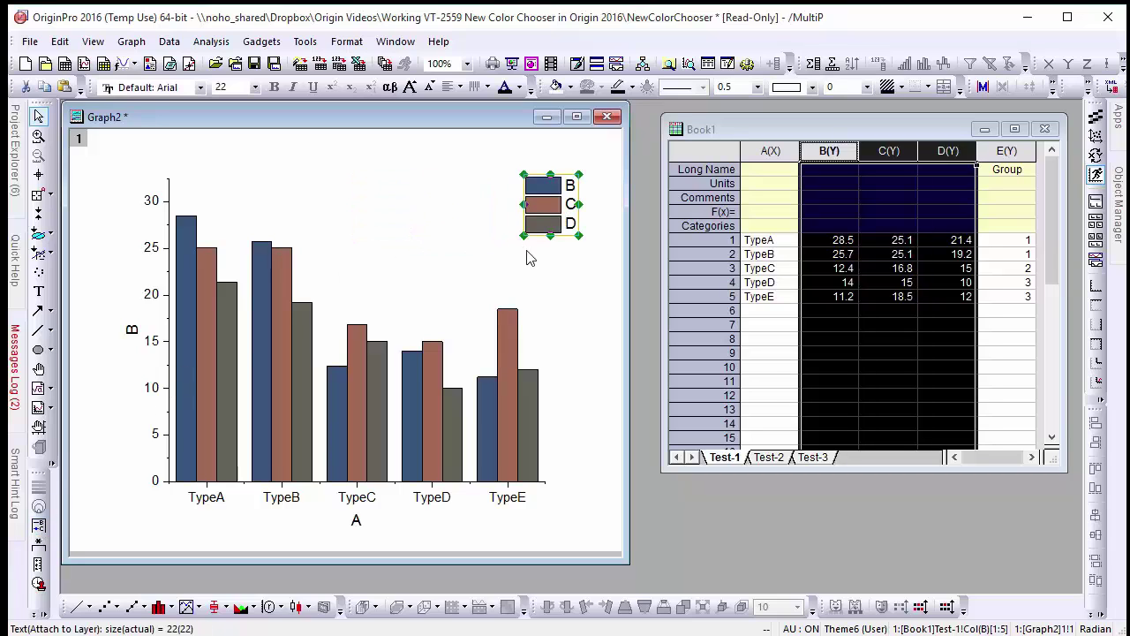
{"action": "left_click", "coordinate": [448, 268]}
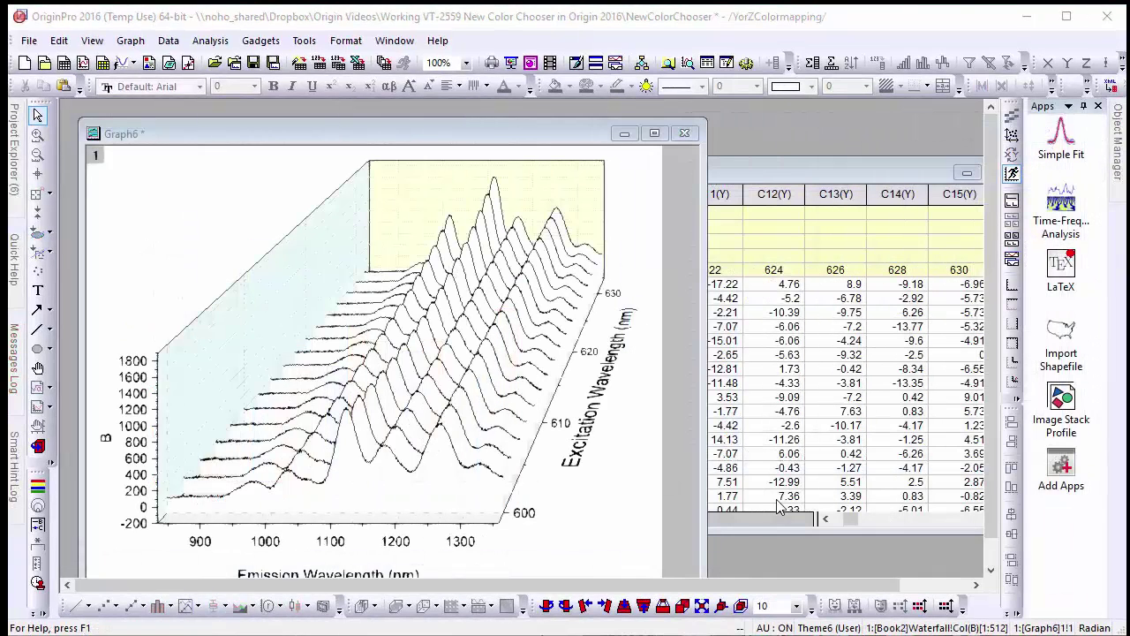
Set the waterfall's line colour to By Plots Z-Value Color Mapping
{"action": "left_click", "coordinate": [512, 400]}
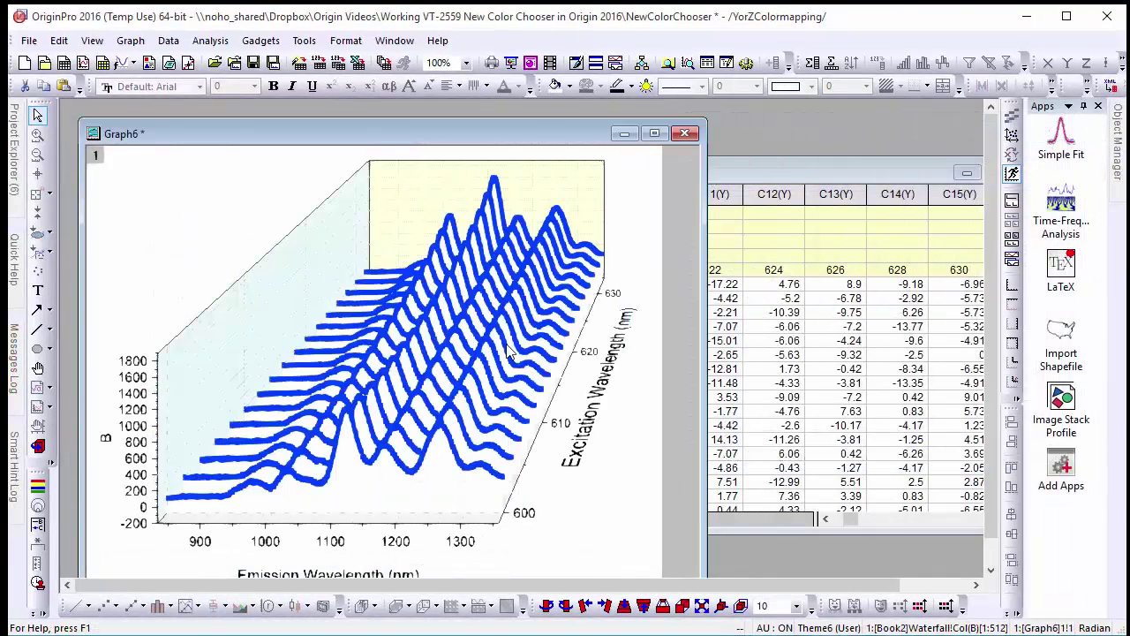
{"action": "left_click", "coordinate": [631, 87]}
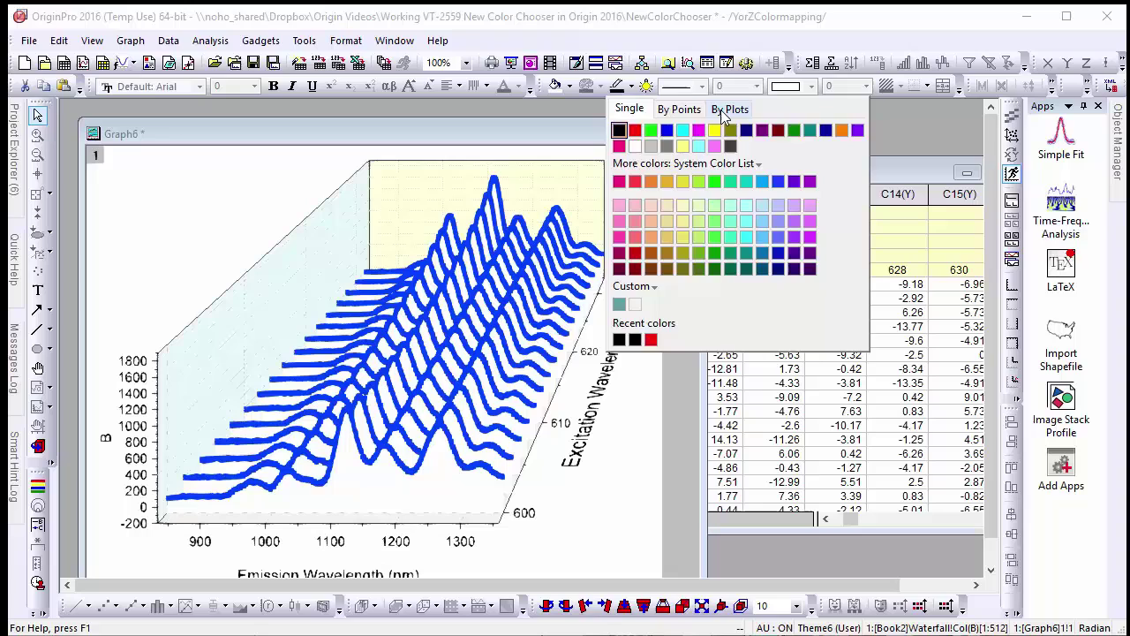
{"action": "left_click", "coordinate": [730, 108]}
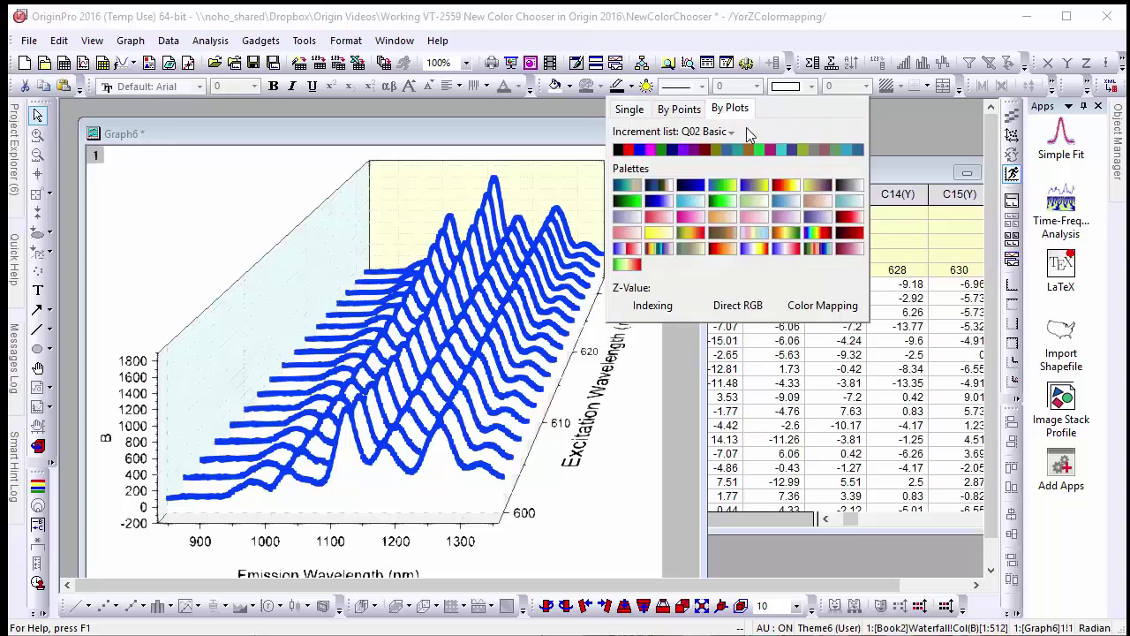
{"action": "left_click", "coordinate": [845, 315]}
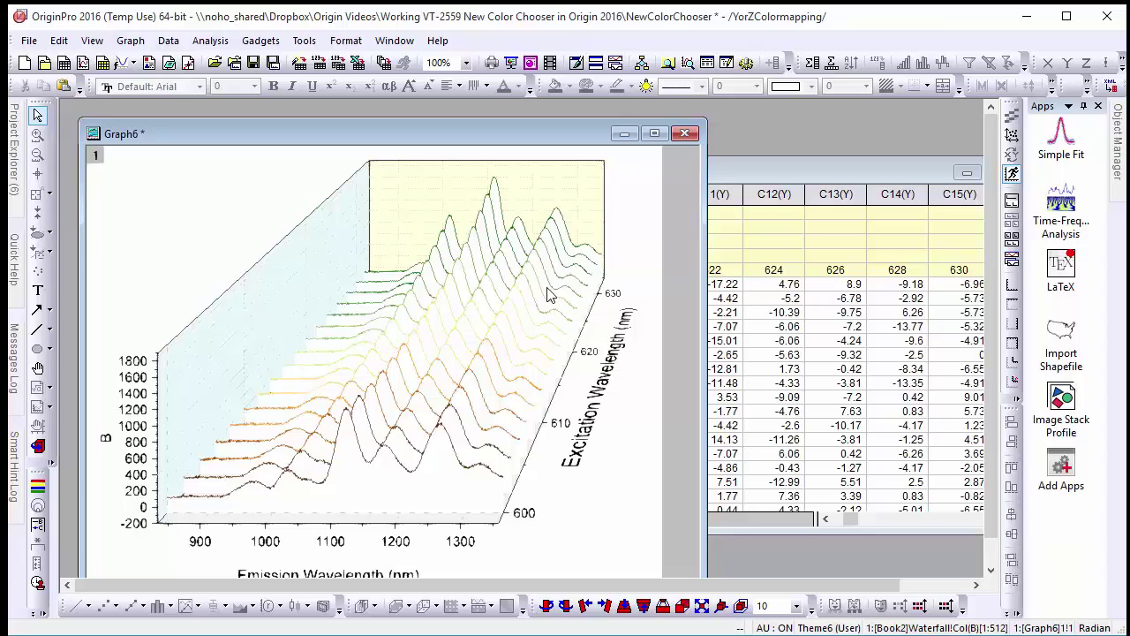
Colour the waterfall curves by Y-Value Color Mapping per point, then open its Colormap settings
{"action": "left_click", "coordinate": [549, 295]}
{"action": "left_click", "coordinate": [632, 87]}
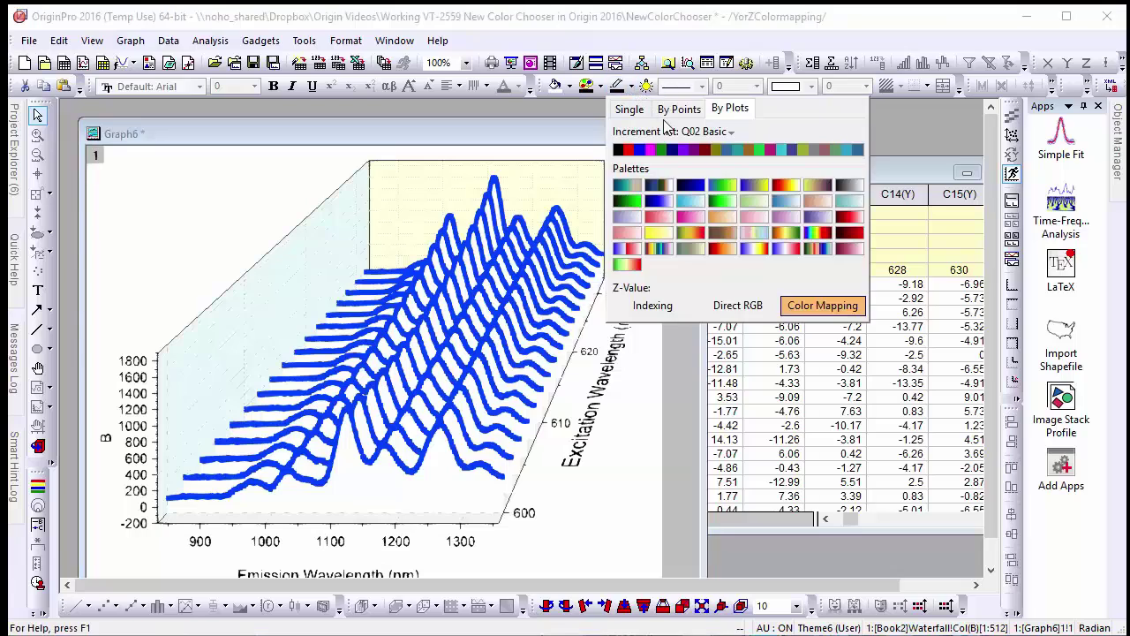
{"action": "left_click", "coordinate": [673, 107]}
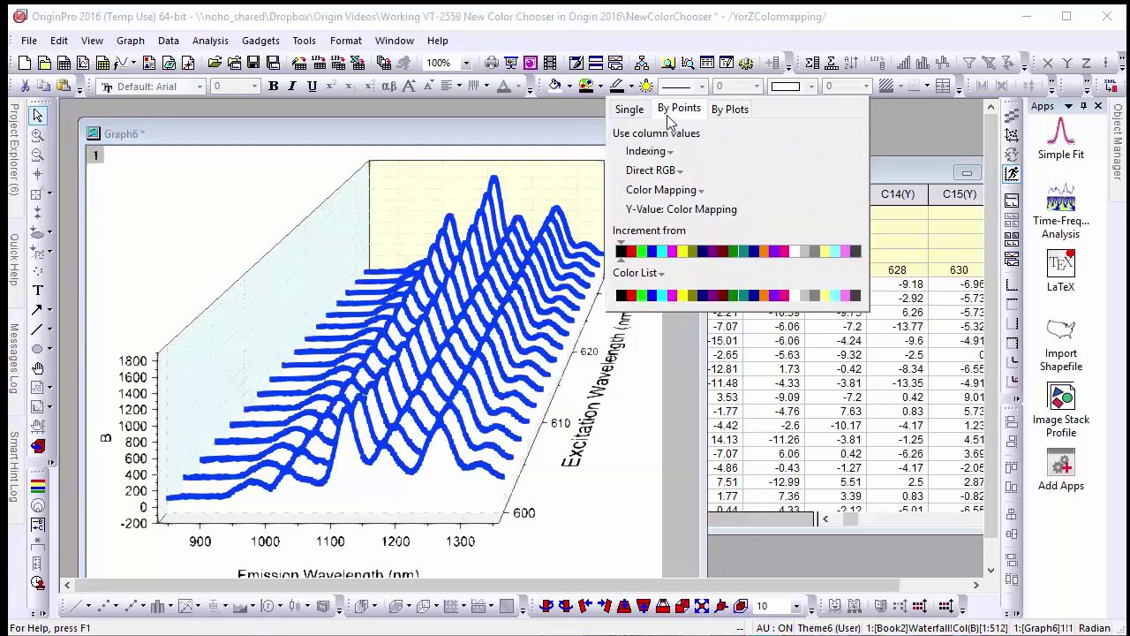
{"action": "left_click", "coordinate": [681, 212]}
{"action": "double_click", "coordinate": [488, 258]}
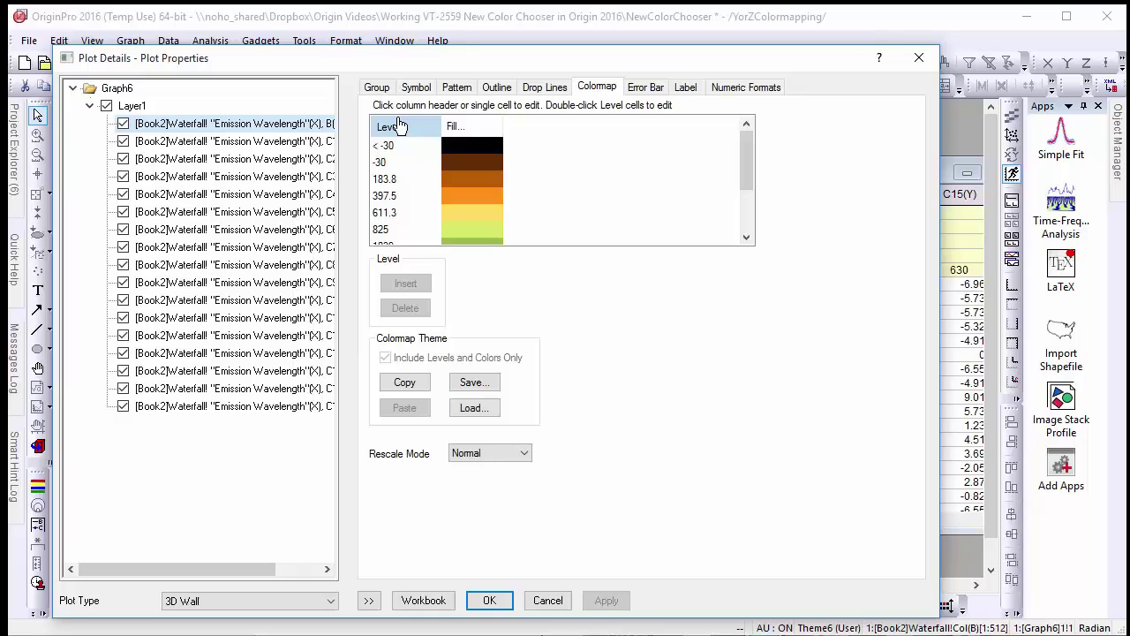
Accept the colormap levels from -30 to 1680 and apply them to the waterfall
{"action": "left_click", "coordinate": [397, 126]}
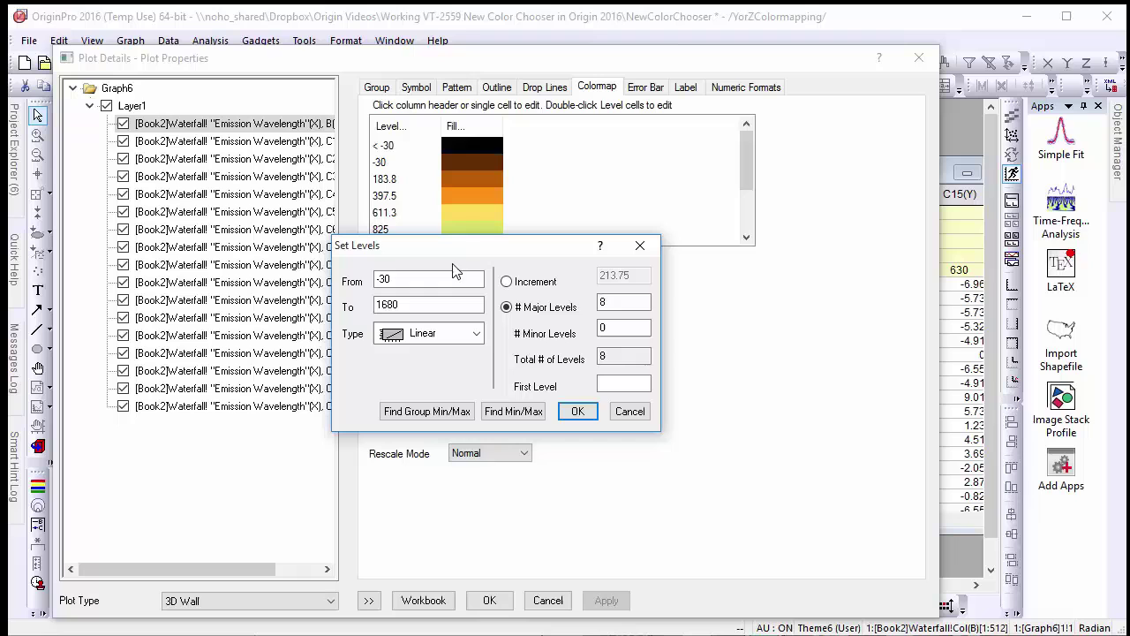
{"action": "left_click", "coordinate": [578, 411]}
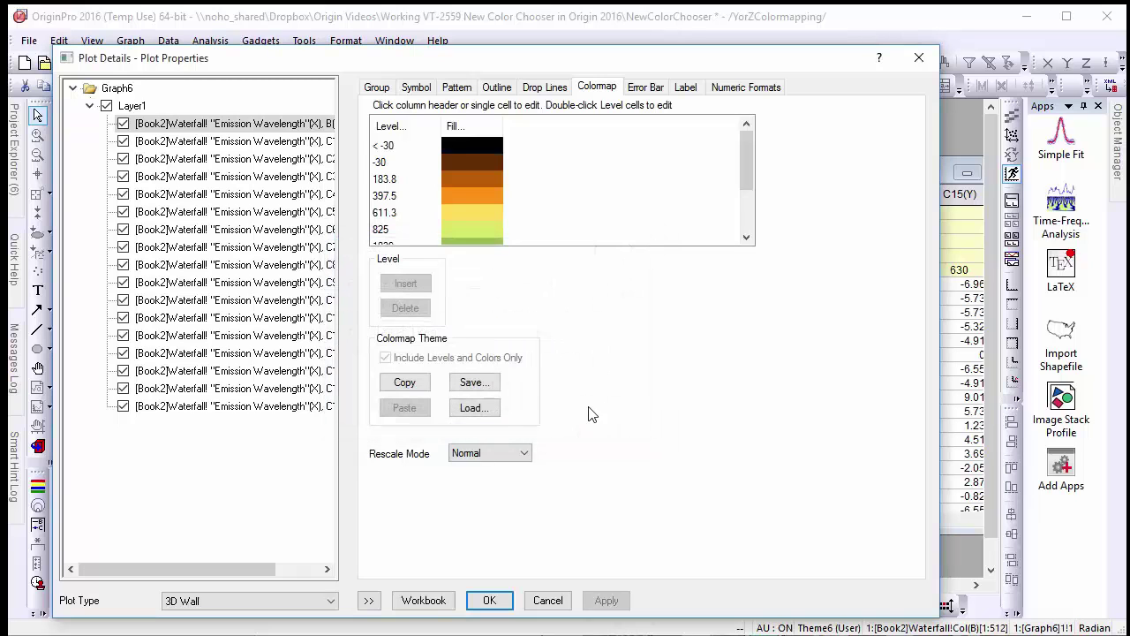
{"action": "left_click", "coordinate": [499, 607]}
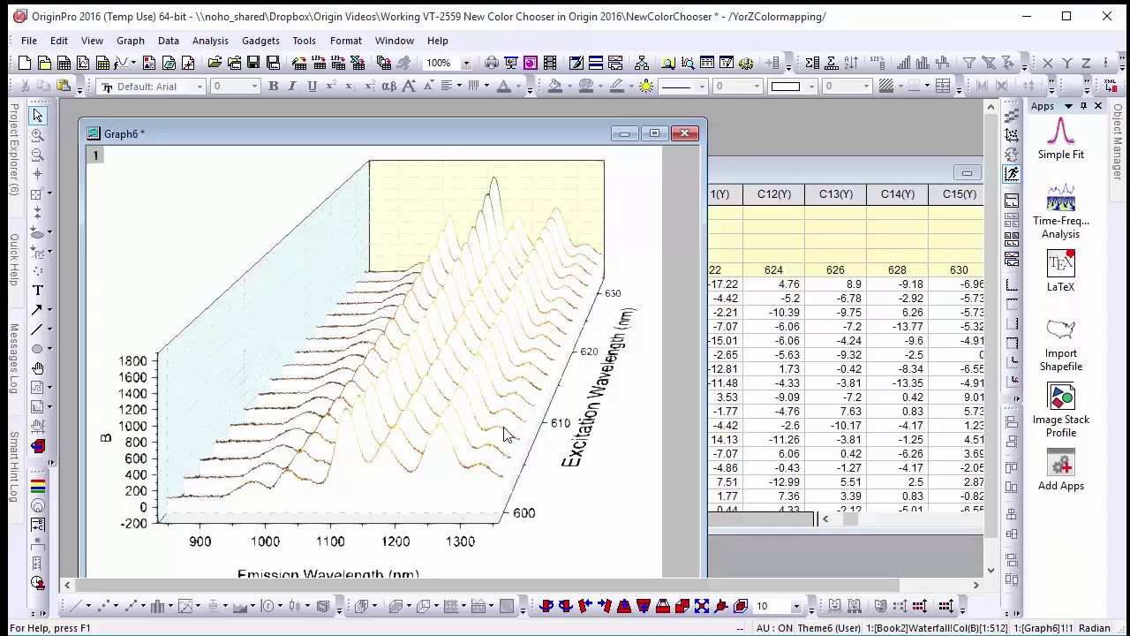
Check the recent colours in the X tick labels' font colour chooser, then exit Origin
{"action": "left_click", "coordinate": [459, 543]}
{"action": "left_click", "coordinate": [521, 89]}
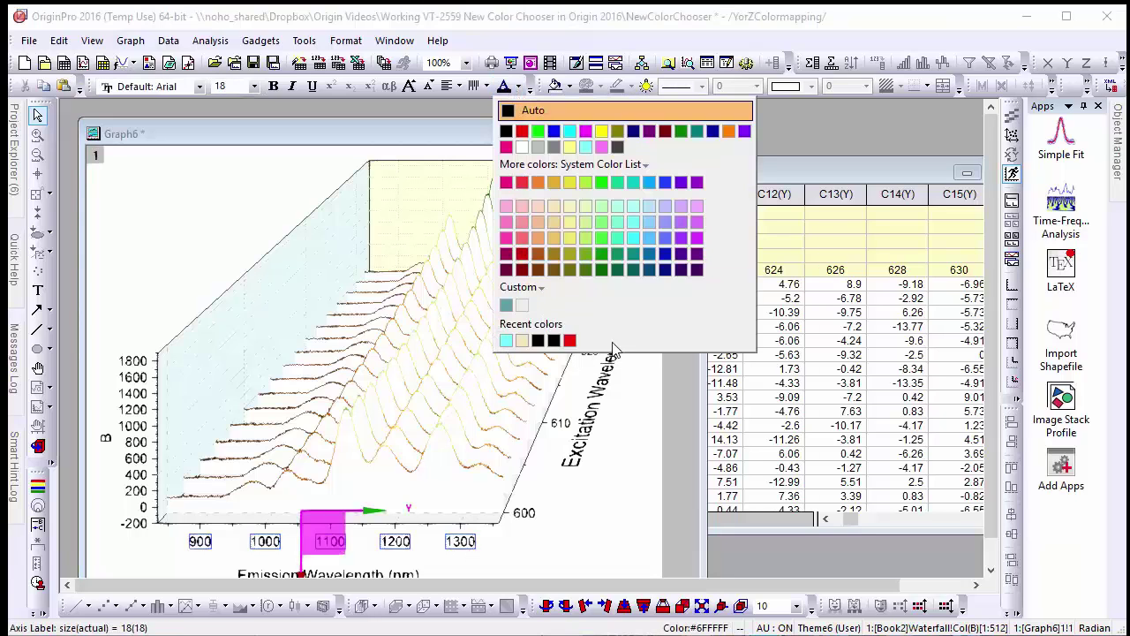
{"action": "left_click", "coordinate": [514, 400]}
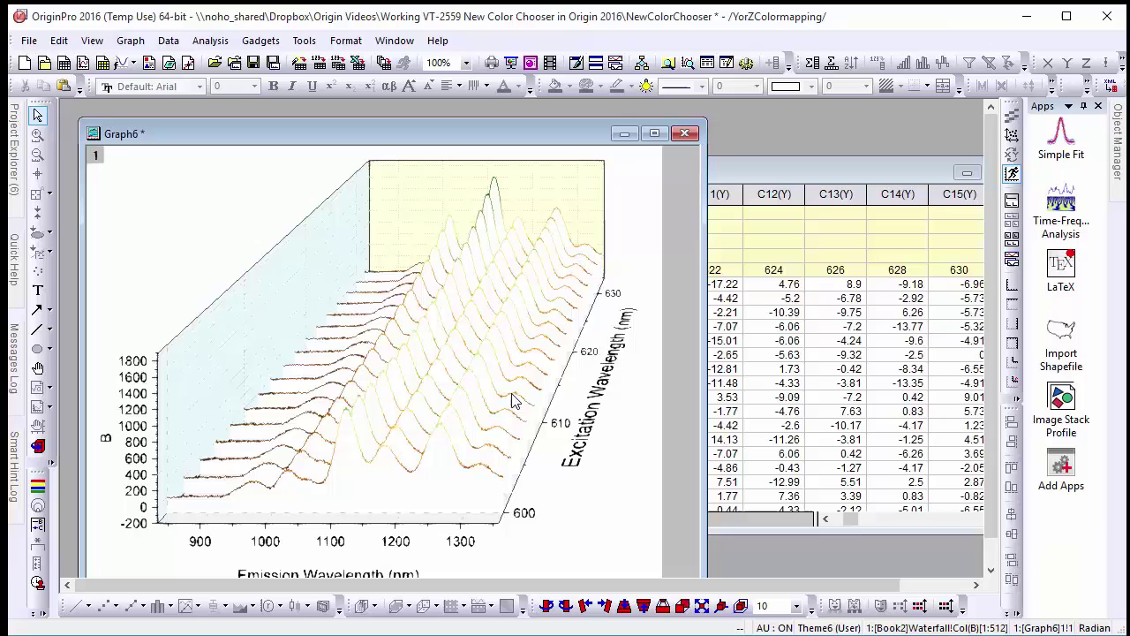
{"action": "left_click", "coordinate": [29, 40]}
{"action": "left_click", "coordinate": [86, 570]}
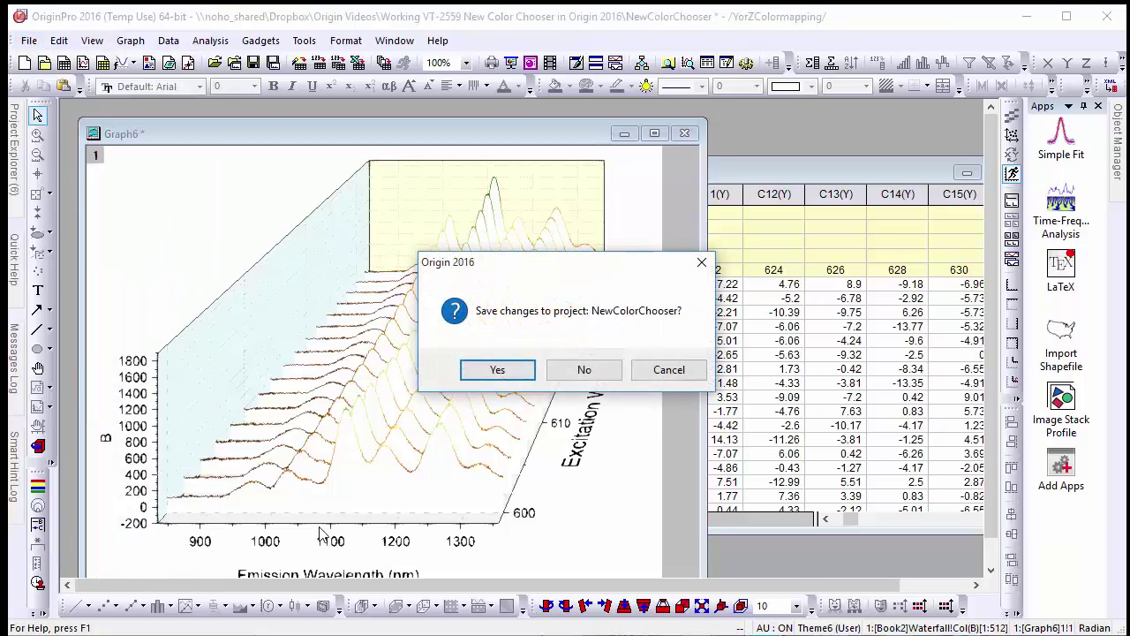
Quit Origin without saving and open the User Files Origin configuration file in Notepad
{"action": "left_click", "coordinate": [592, 368]}
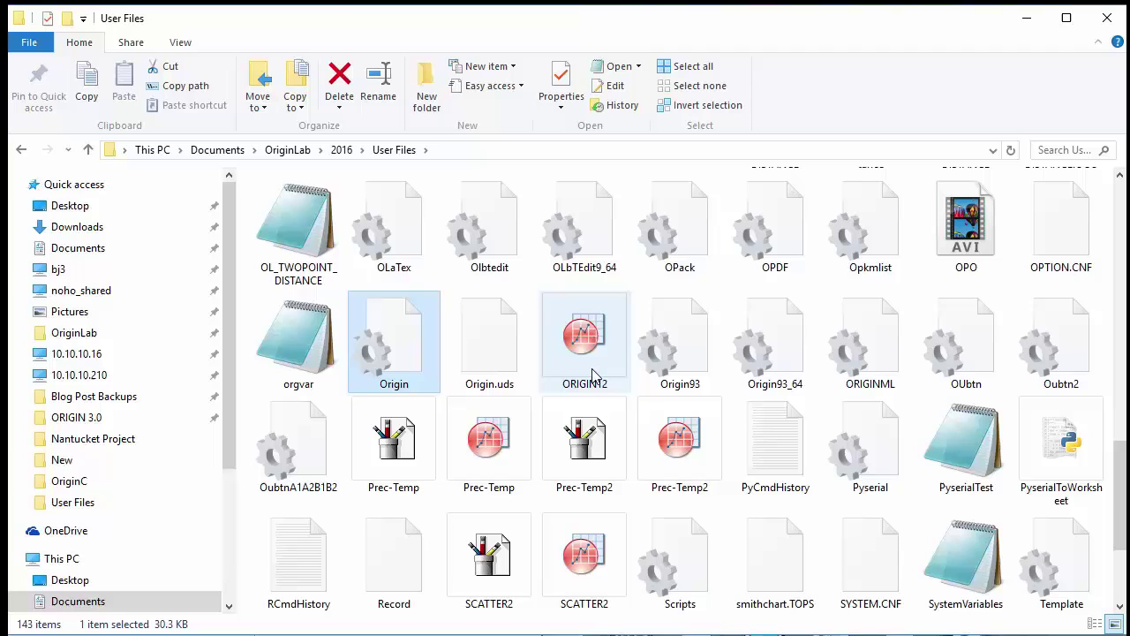
{"action": "right_click", "coordinate": [405, 330]}
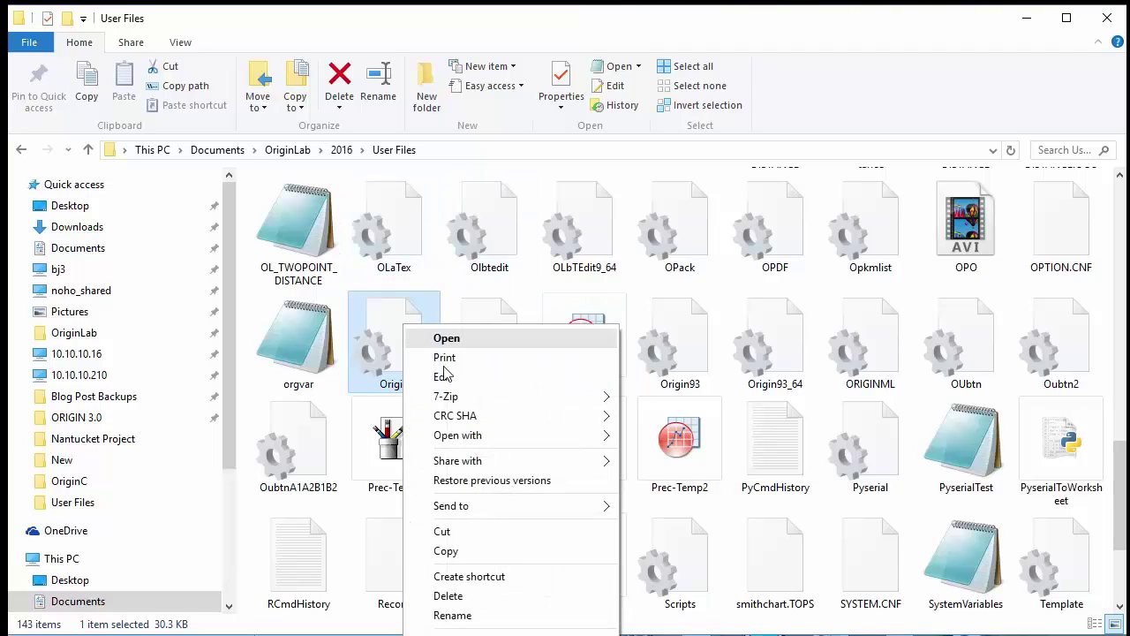
{"action": "mouse_move", "coordinate": [493, 442]}
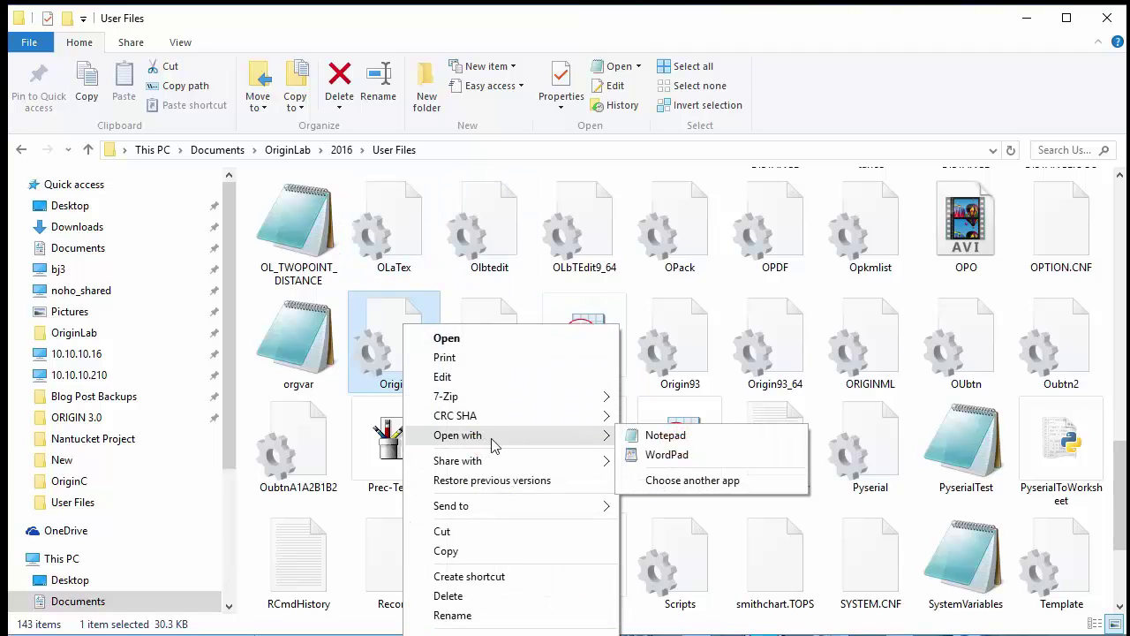
{"action": "left_click", "coordinate": [651, 436]}
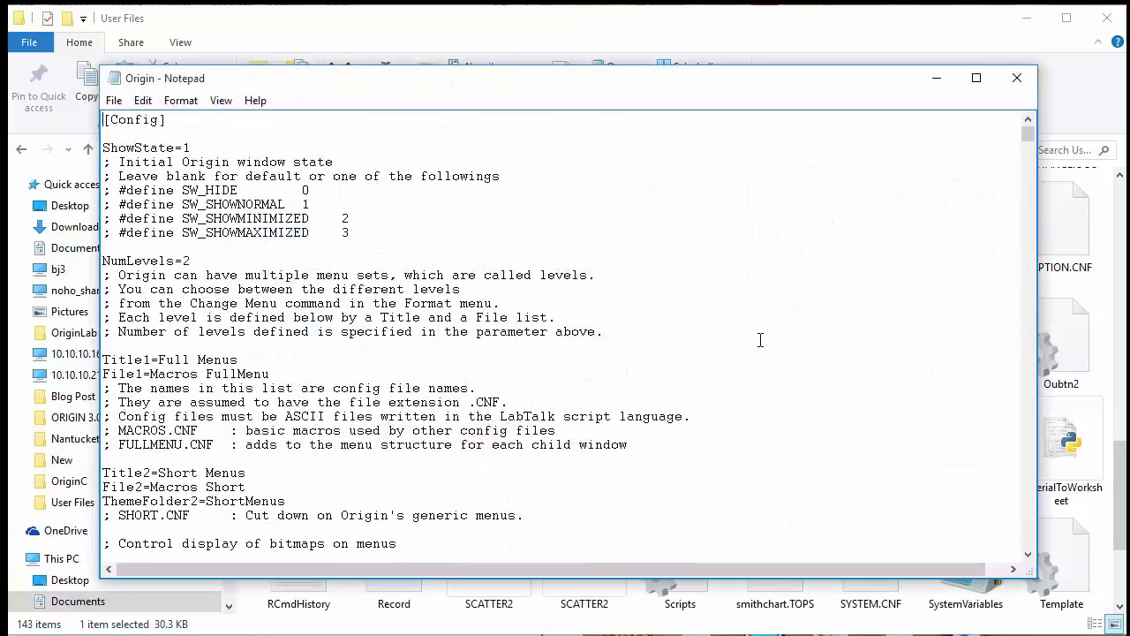
Search the file for 'rece' to locate the [RecentColors] section
{"action": "key", "text": "ctrl+f"}
{"action": "type", "text": "recent"}
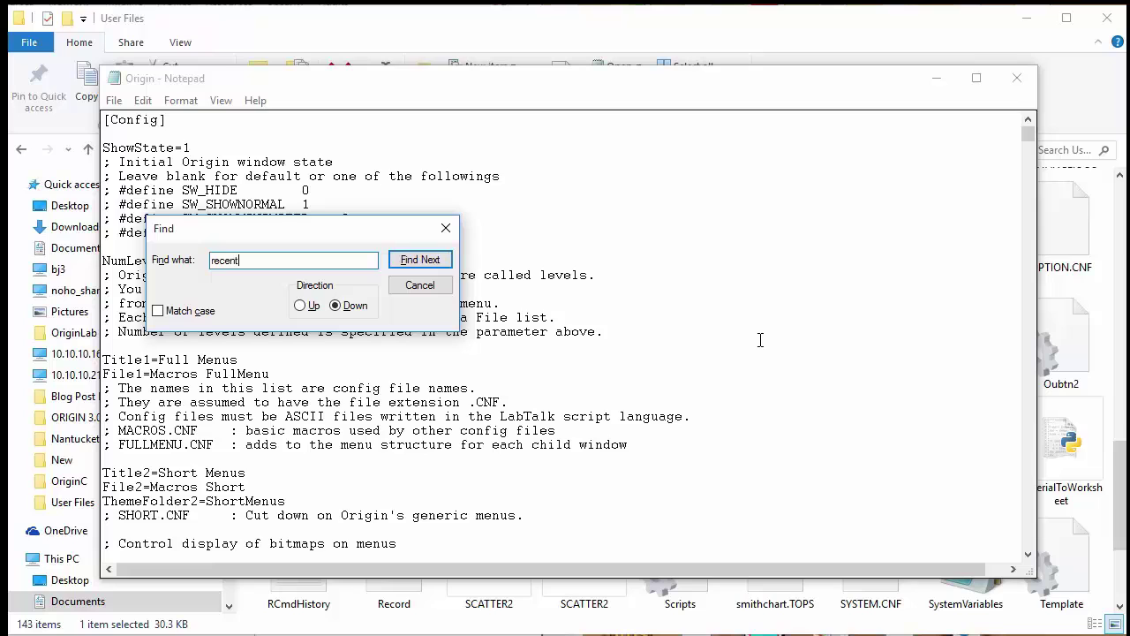
{"action": "key", "text": "Return"}
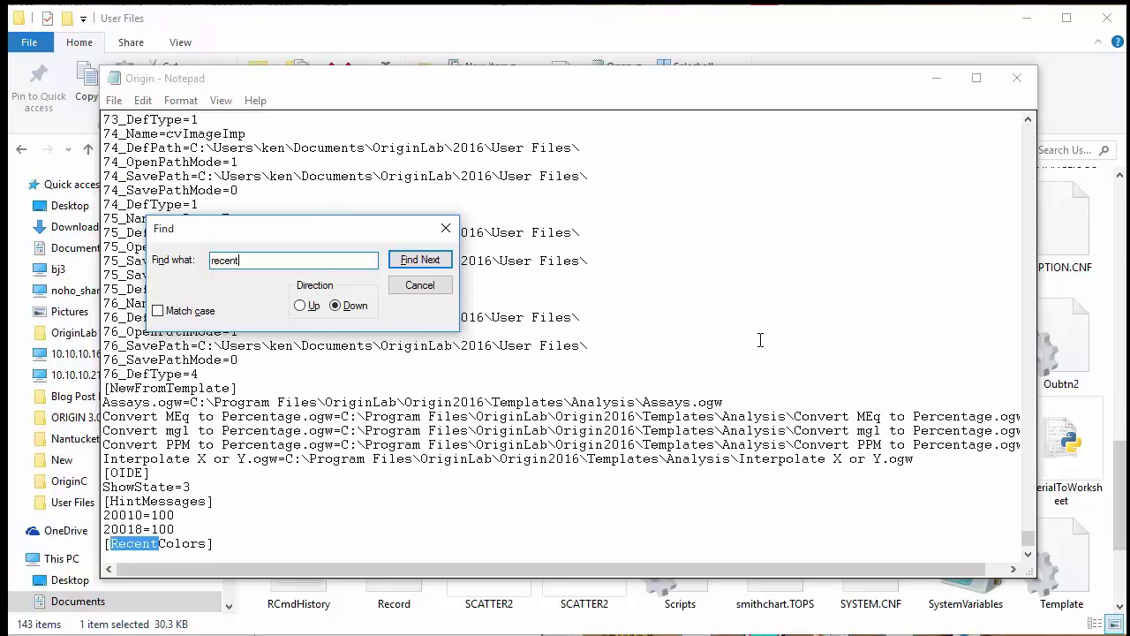
{"action": "left_click", "coordinate": [426, 289]}
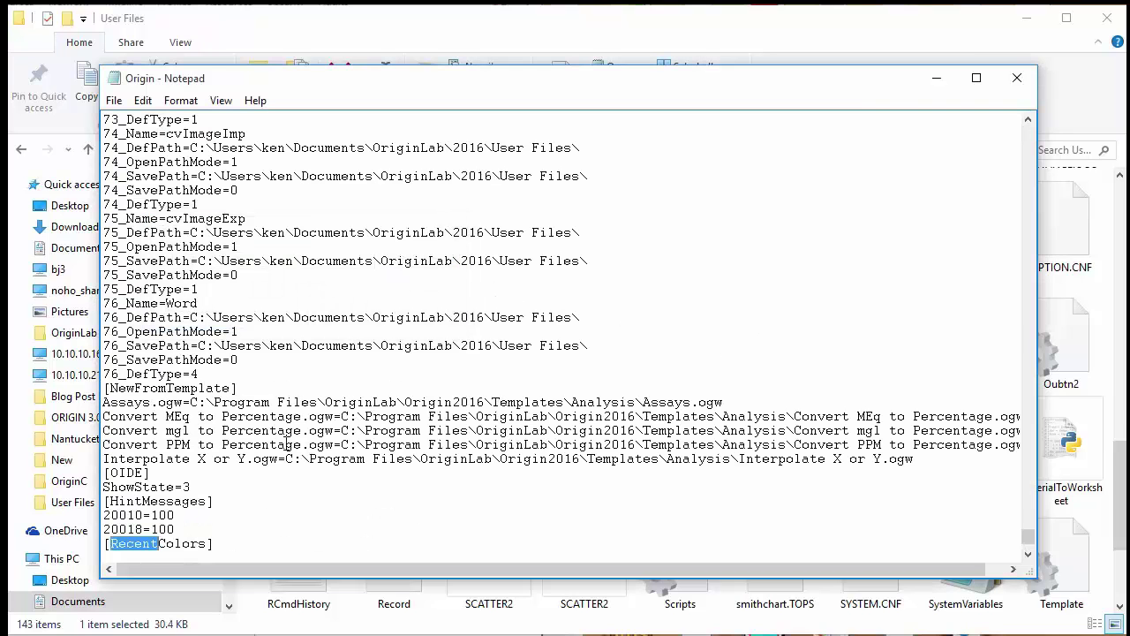
{"action": "scroll", "coordinate": [256, 459], "scroll_direction": "down", "scroll_amount": 3}
{"action": "left_click", "coordinate": [234, 539]}
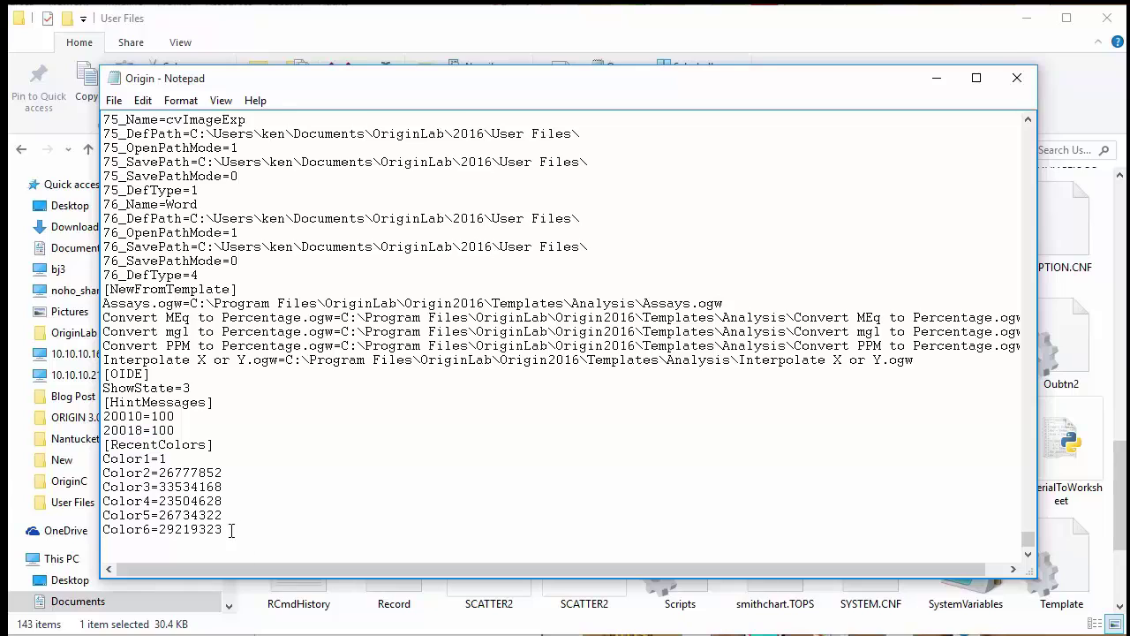
Delete the [RecentColors] section through Color6 and save the file
{"action": "left_click_drag", "start_coordinate": [232, 530], "coordinate": [88, 446]}
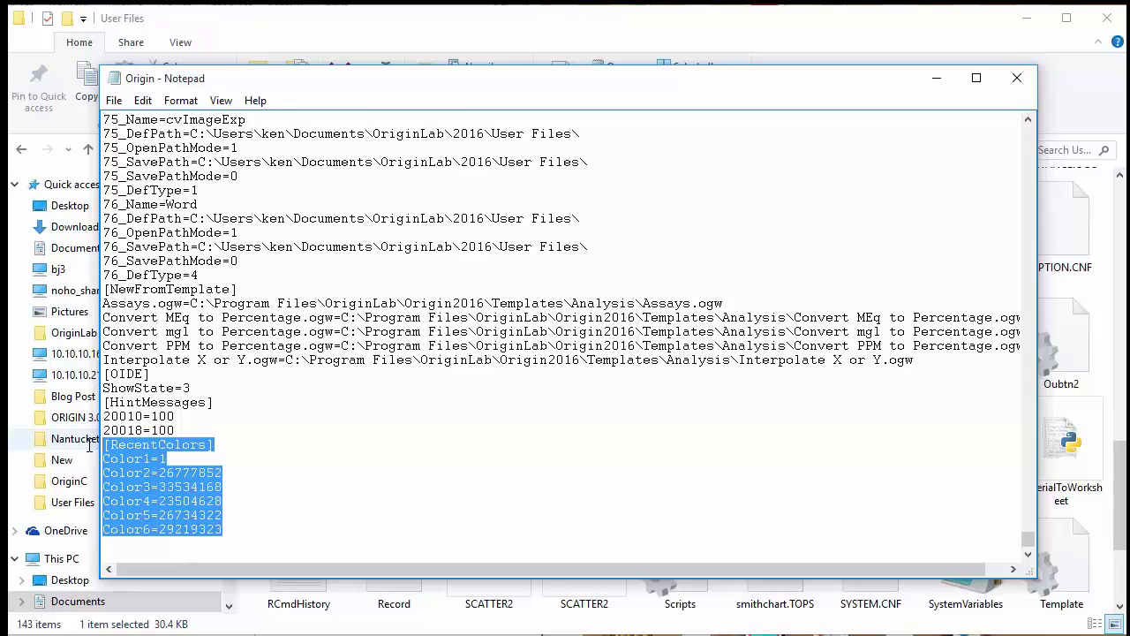
{"action": "key", "text": "Delete"}
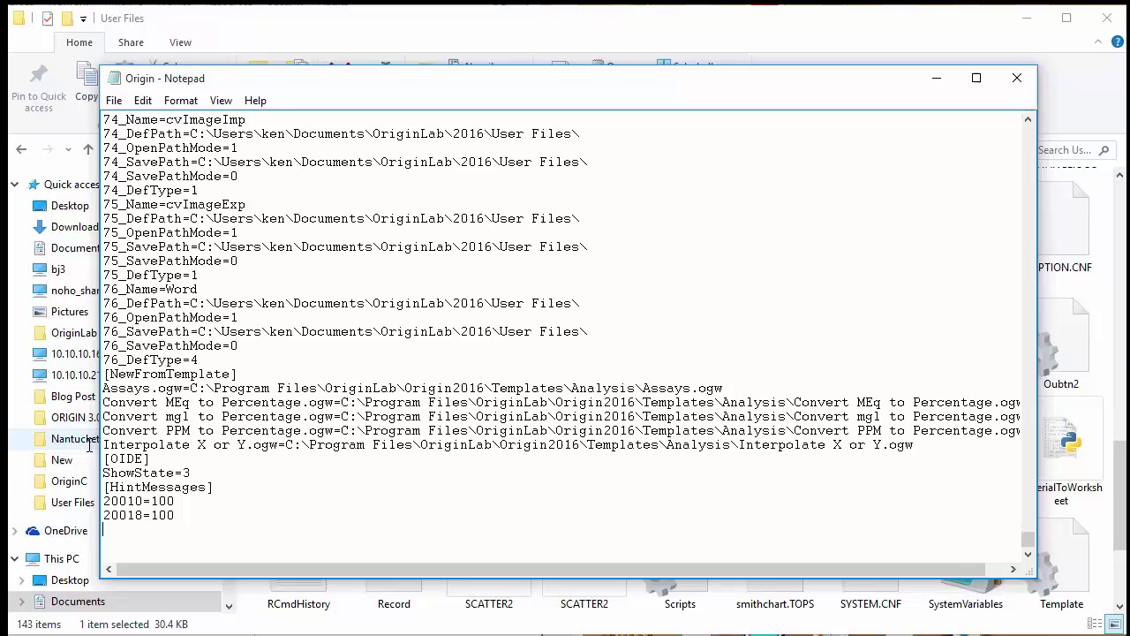
{"action": "left_click", "coordinate": [113, 100]}
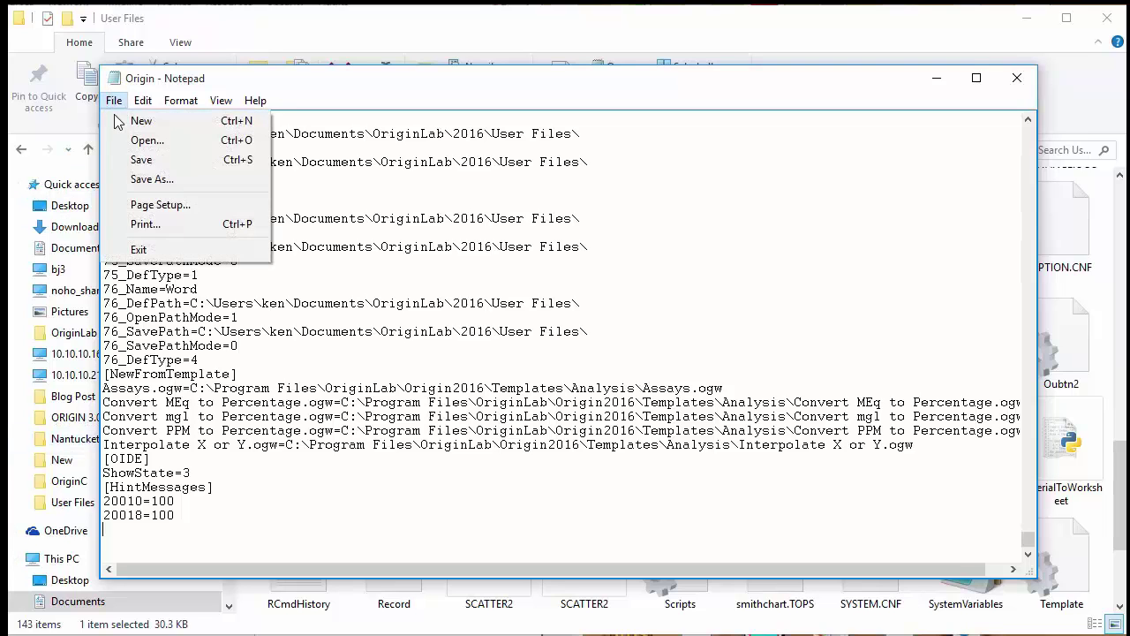
{"action": "left_click", "coordinate": [141, 160]}
Close Notepad and relaunch Origin 2016 from the ORIGIN12 icon
{"action": "left_click", "coordinate": [1016, 78]}
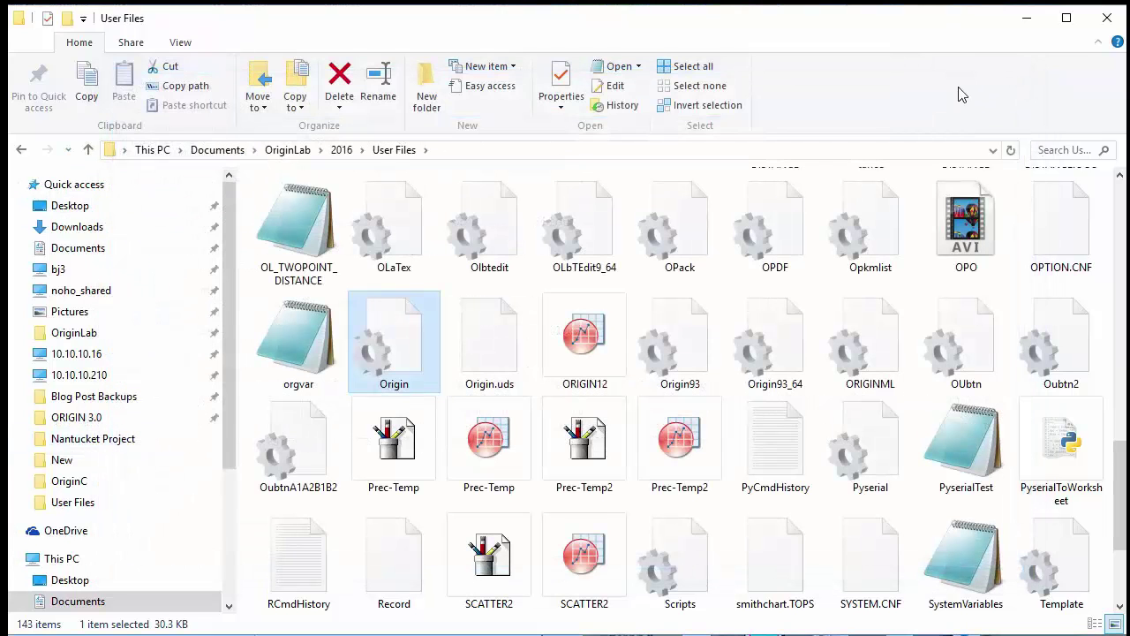
{"action": "double_click", "coordinate": [622, 390]}
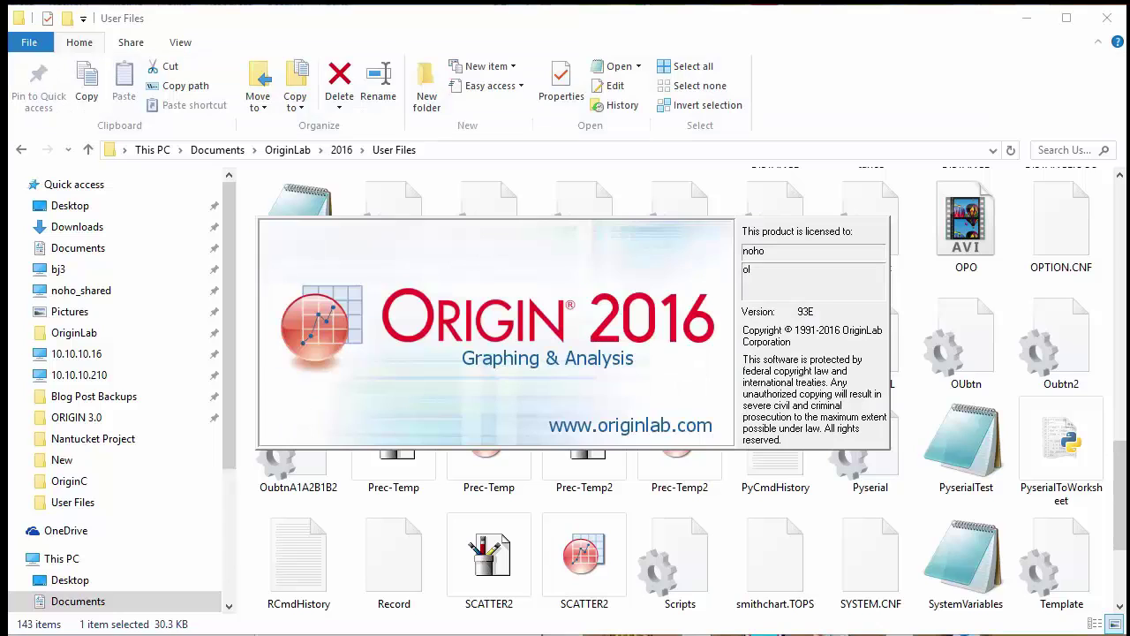